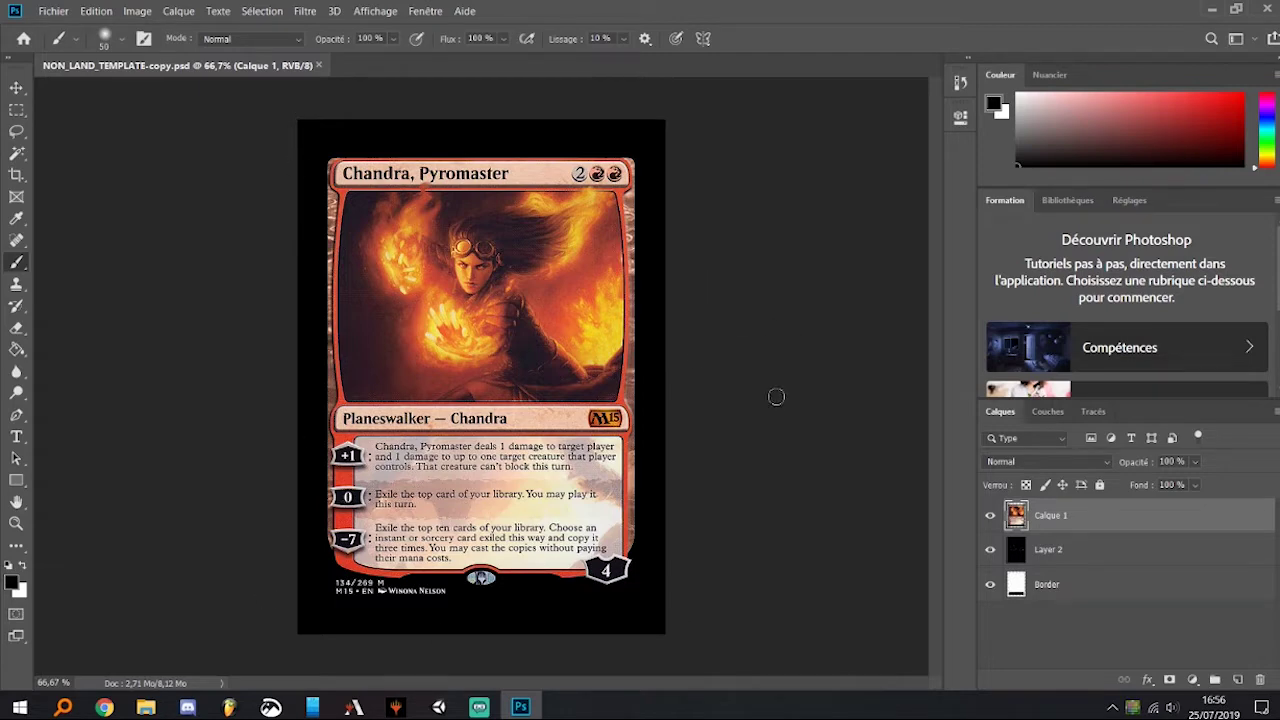
Step: Step through the Border, Layer 2 and Calque 1 layers, ending on Calque 1
click(1095, 588)
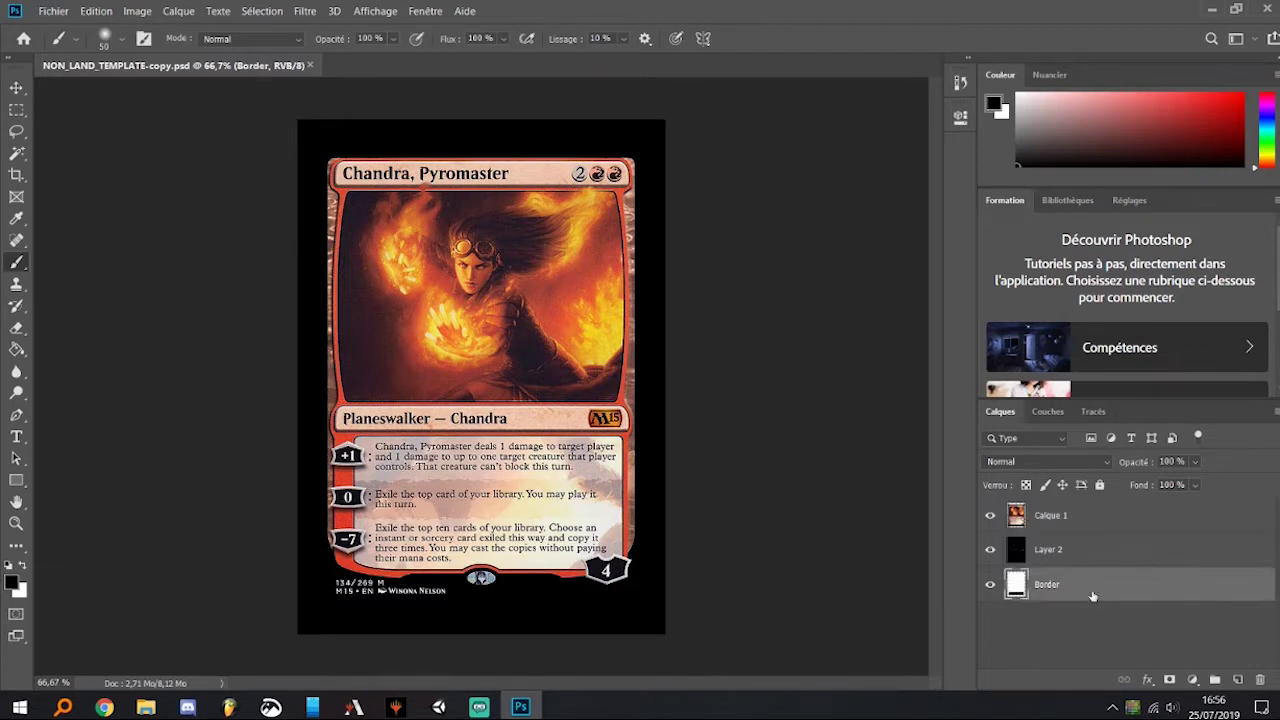
click(1095, 551)
click(1095, 525)
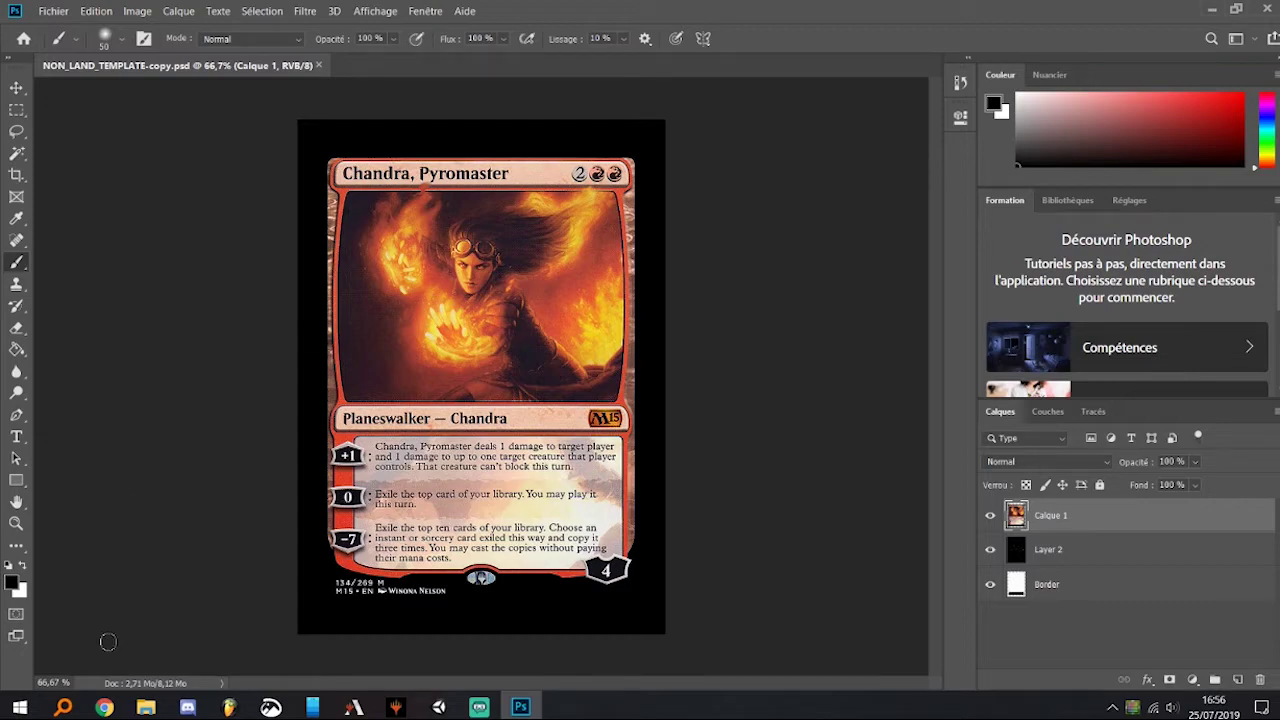
Step: Bring up the Craterhoof Behemoth card page in Scryfall and look over its rules text
click(104, 707)
click(87, 10)
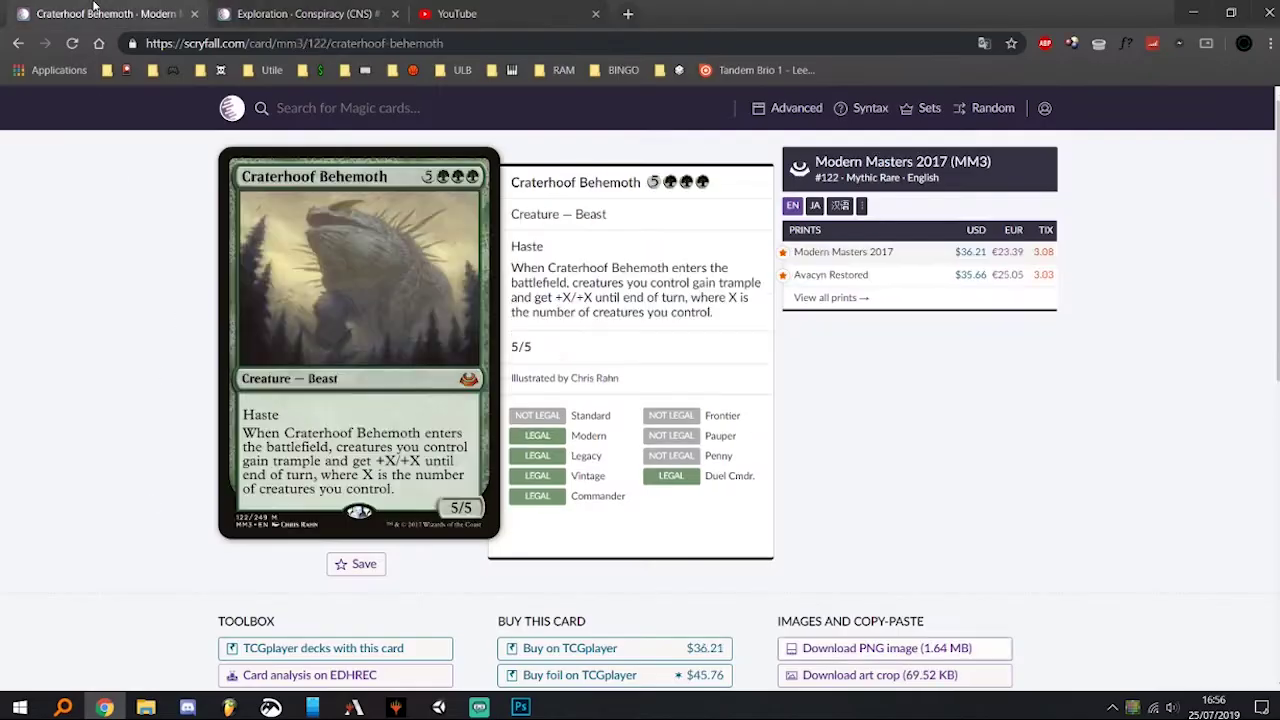
drag(603, 270, 611, 331)
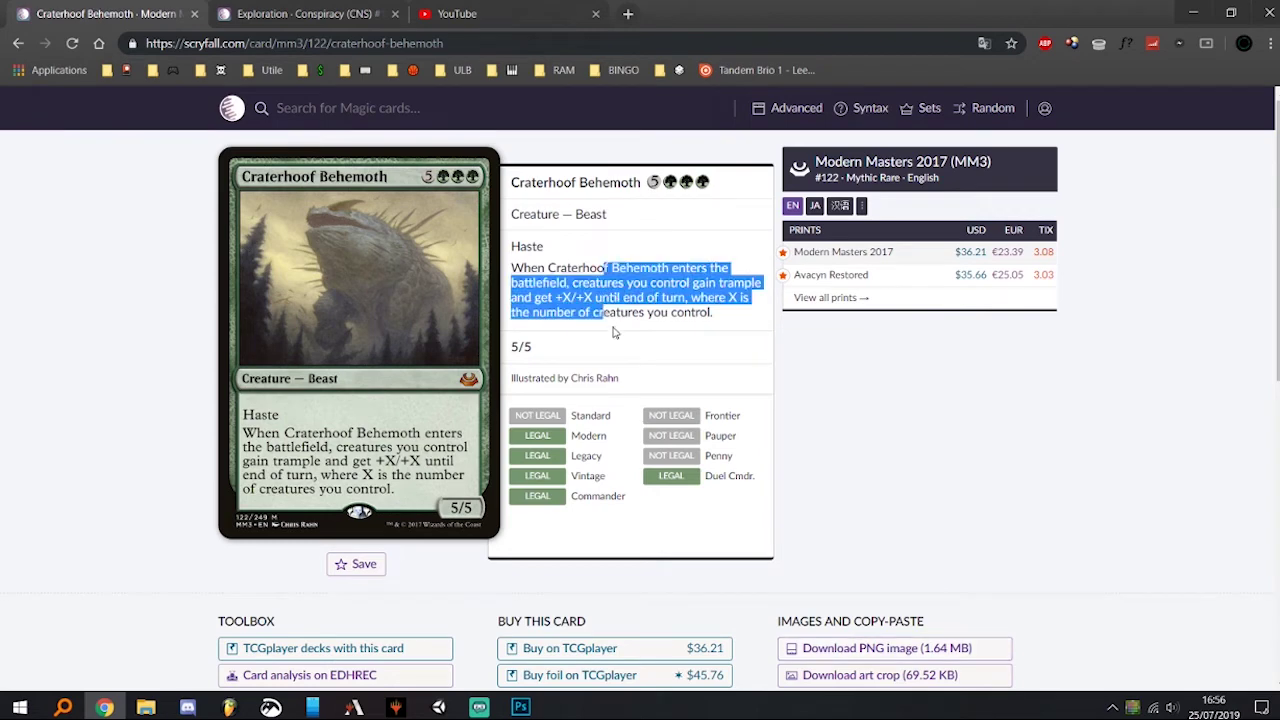
click(614, 337)
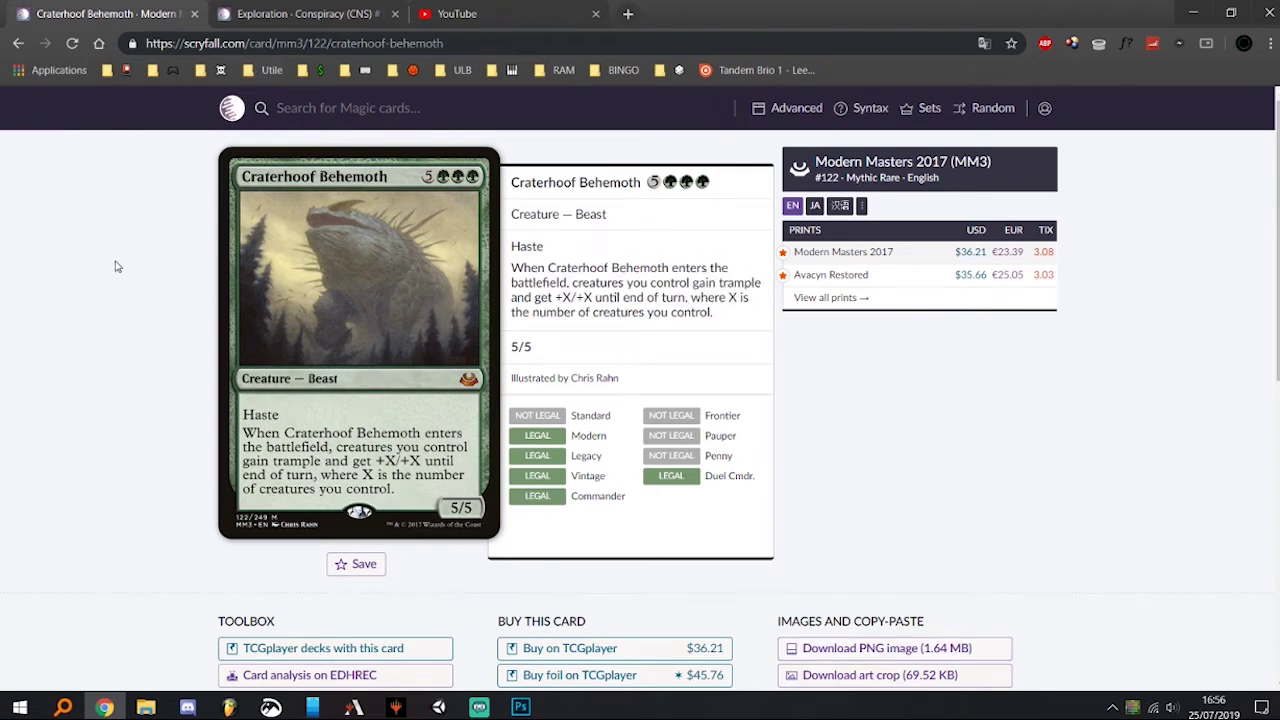
scroll(762, 287, down, 2)
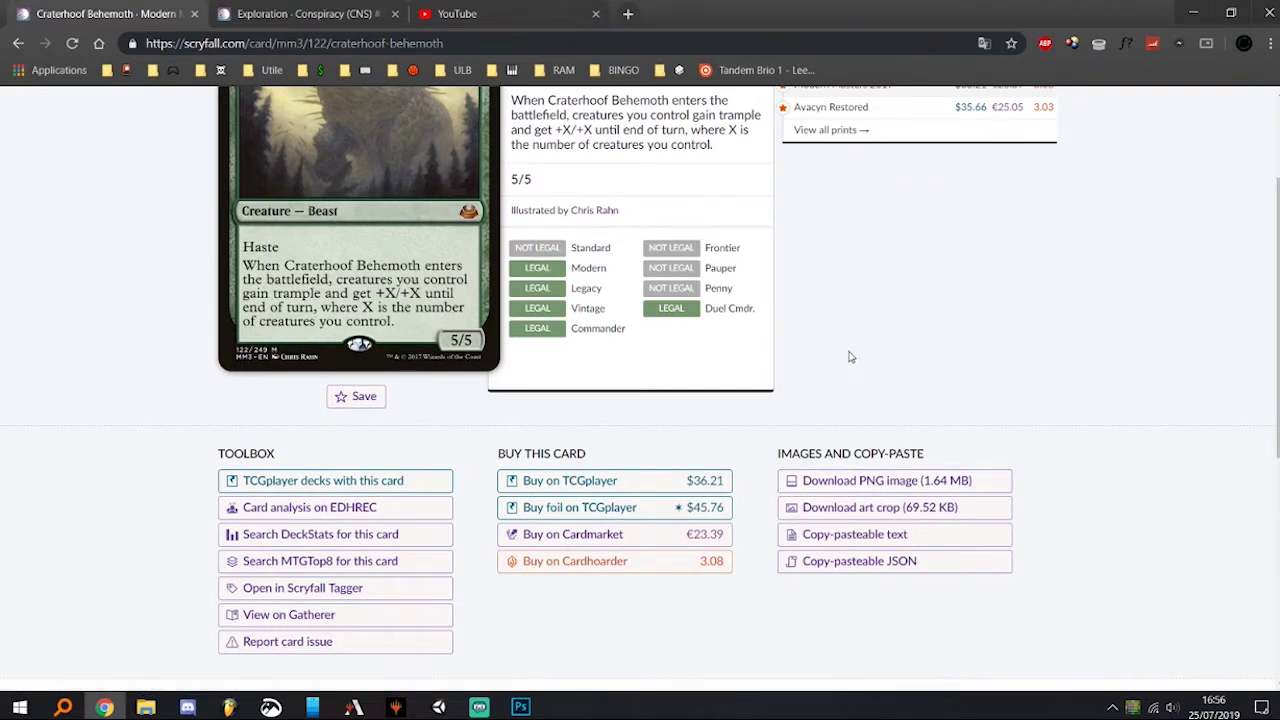
Step: Open the downloaded Craterhoof Behemoth PNG from Chrome's downloads list in Photoshop
key(ctrl+j)
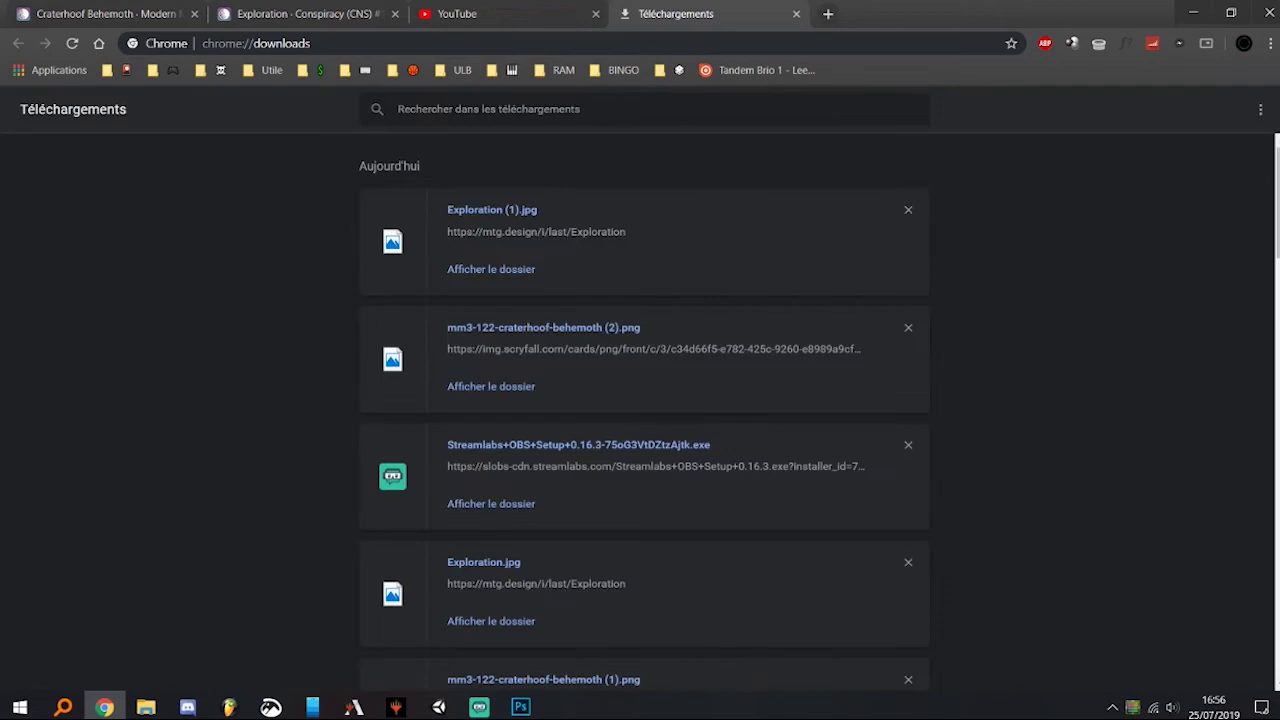
drag(543, 330, 790, 605)
click(104, 707)
click(110, 13)
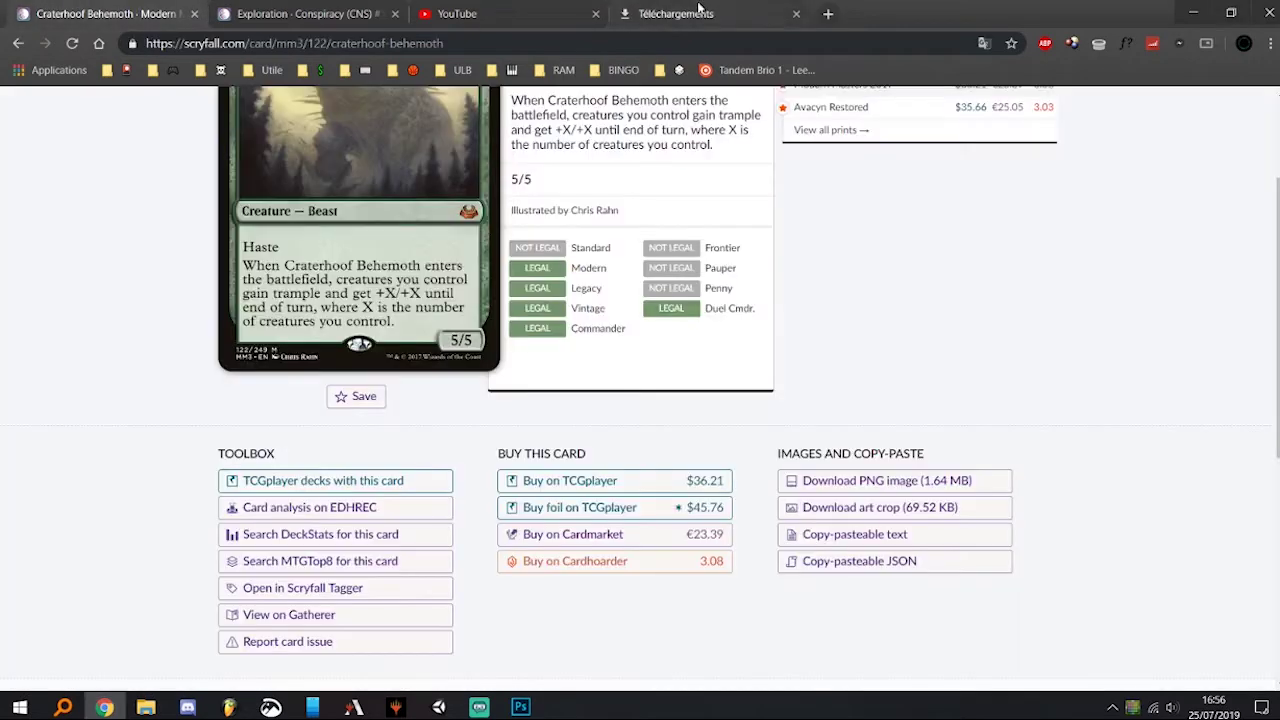
click(796, 13)
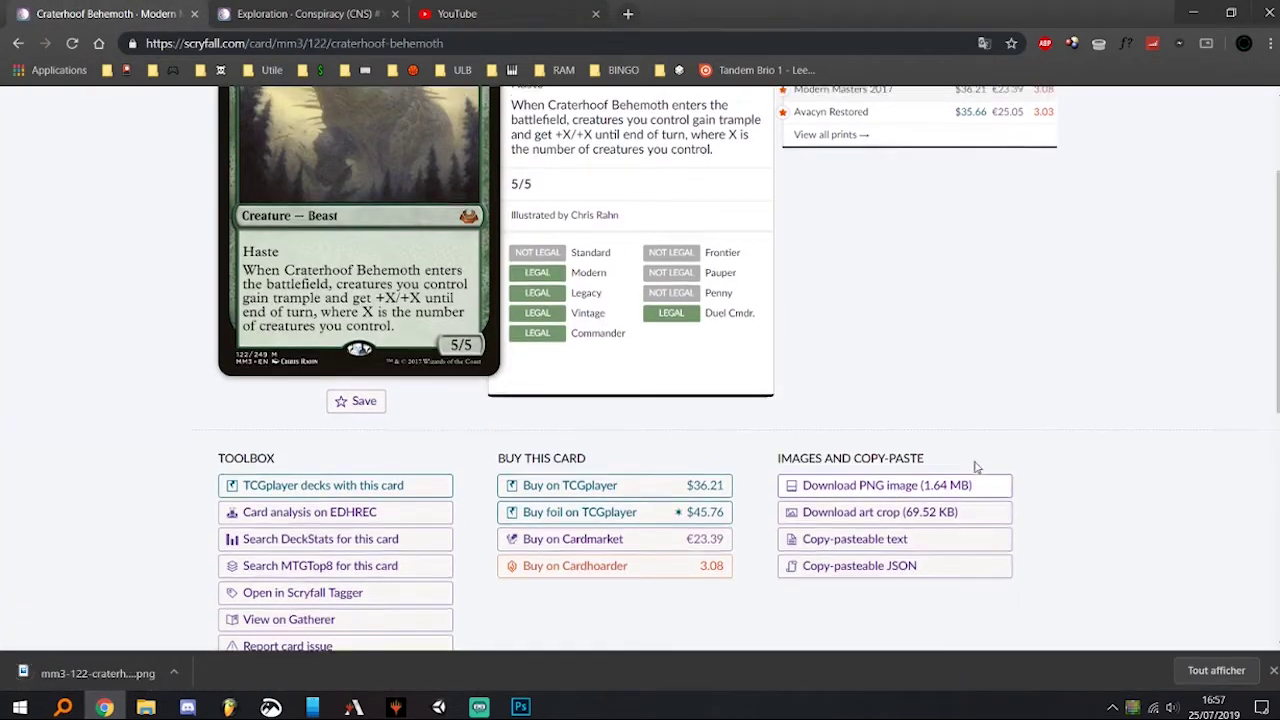
scroll(977, 467, up, 2)
drag(95, 675, 535, 65)
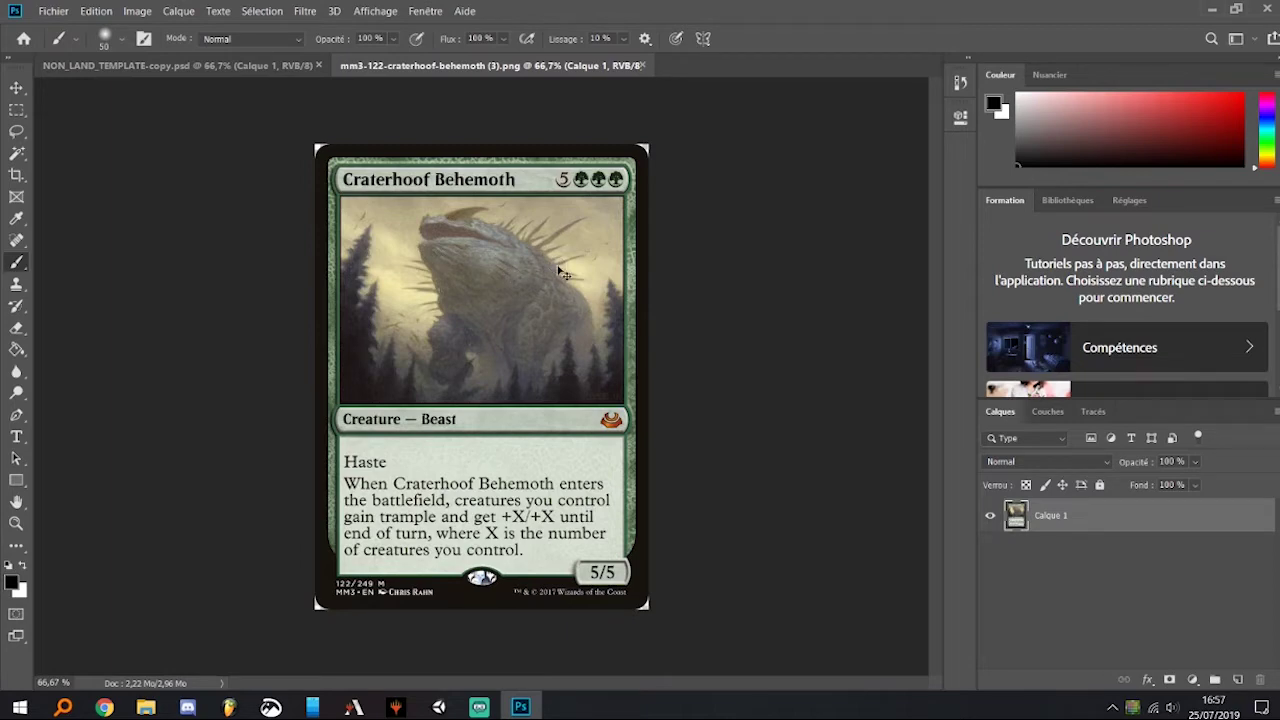
Step: Hide the Chandra layer (Calque 1) in the template, paste Craterhoof as a new layer, and leave it centred
click(200, 65)
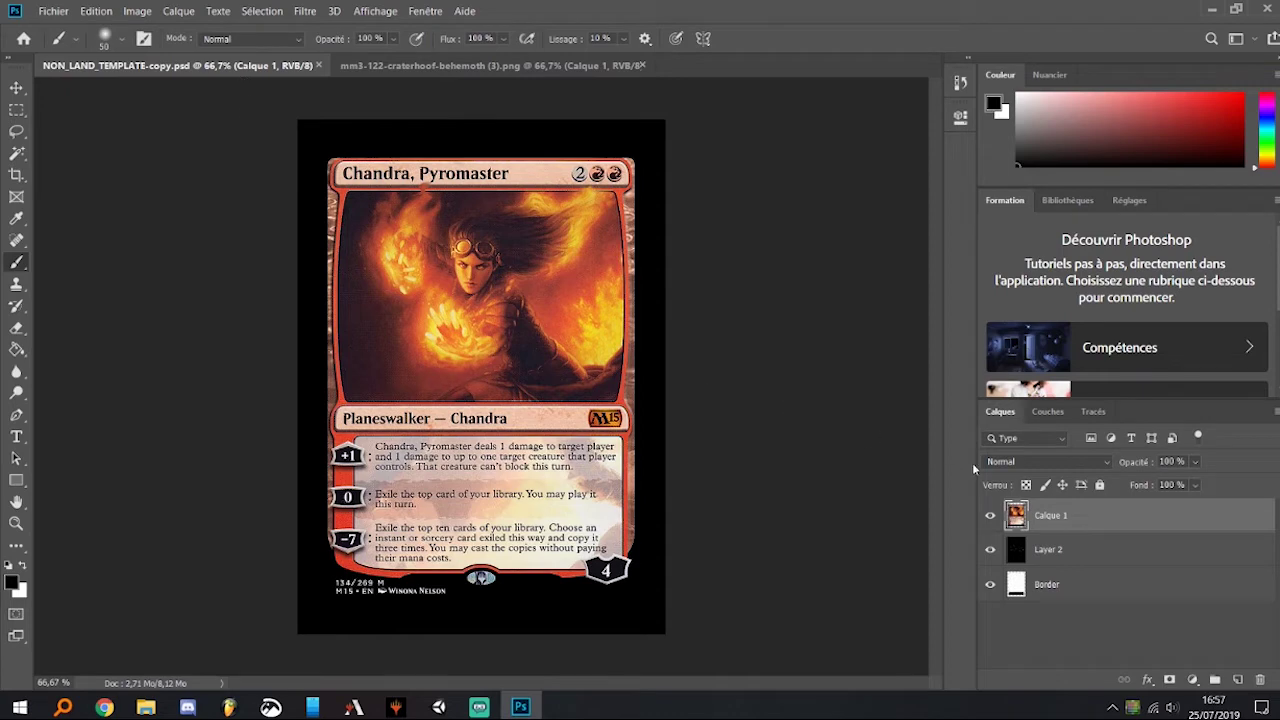
click(990, 517)
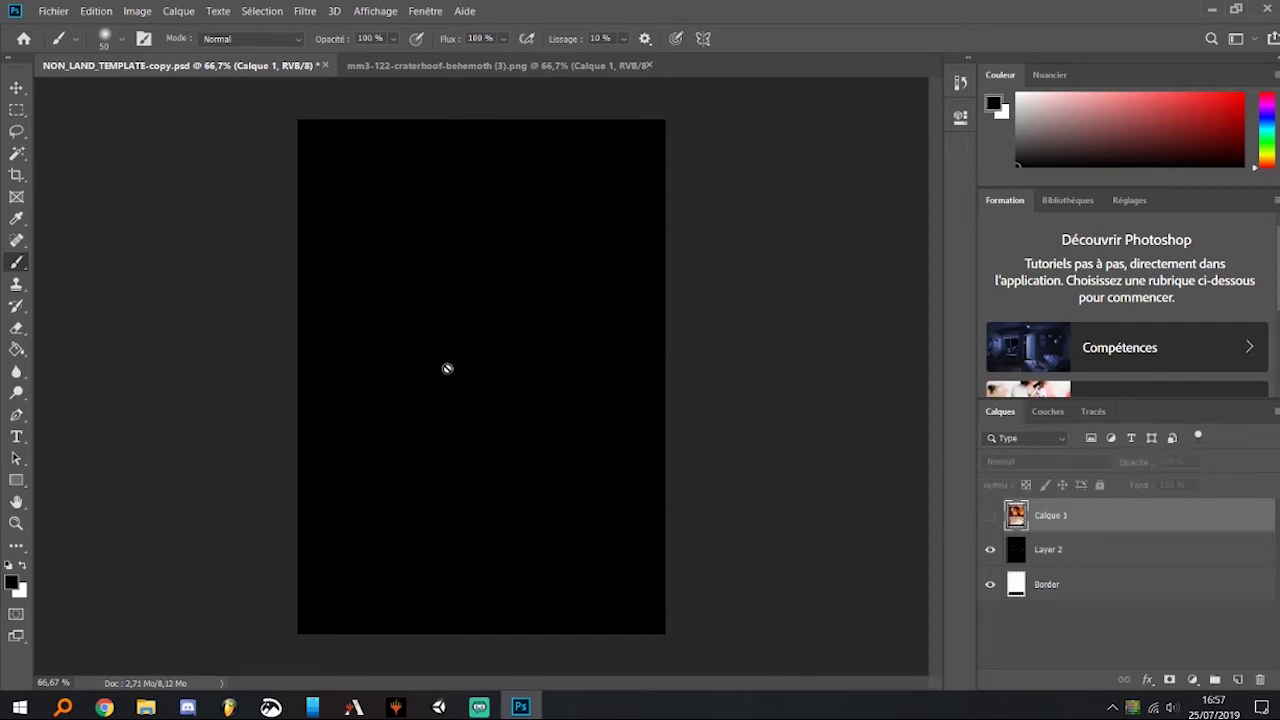
key(ctrl+v)
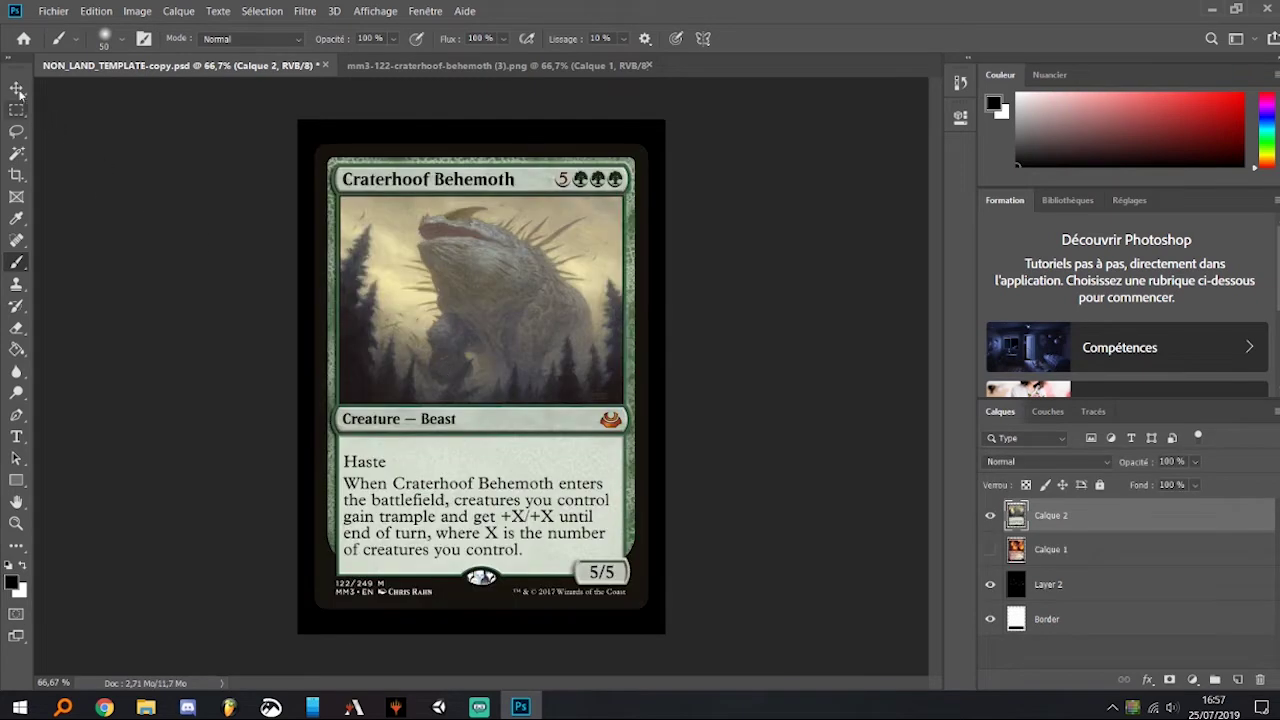
click(16, 88)
drag(428, 362, 429, 360)
drag(543, 327, 532, 293)
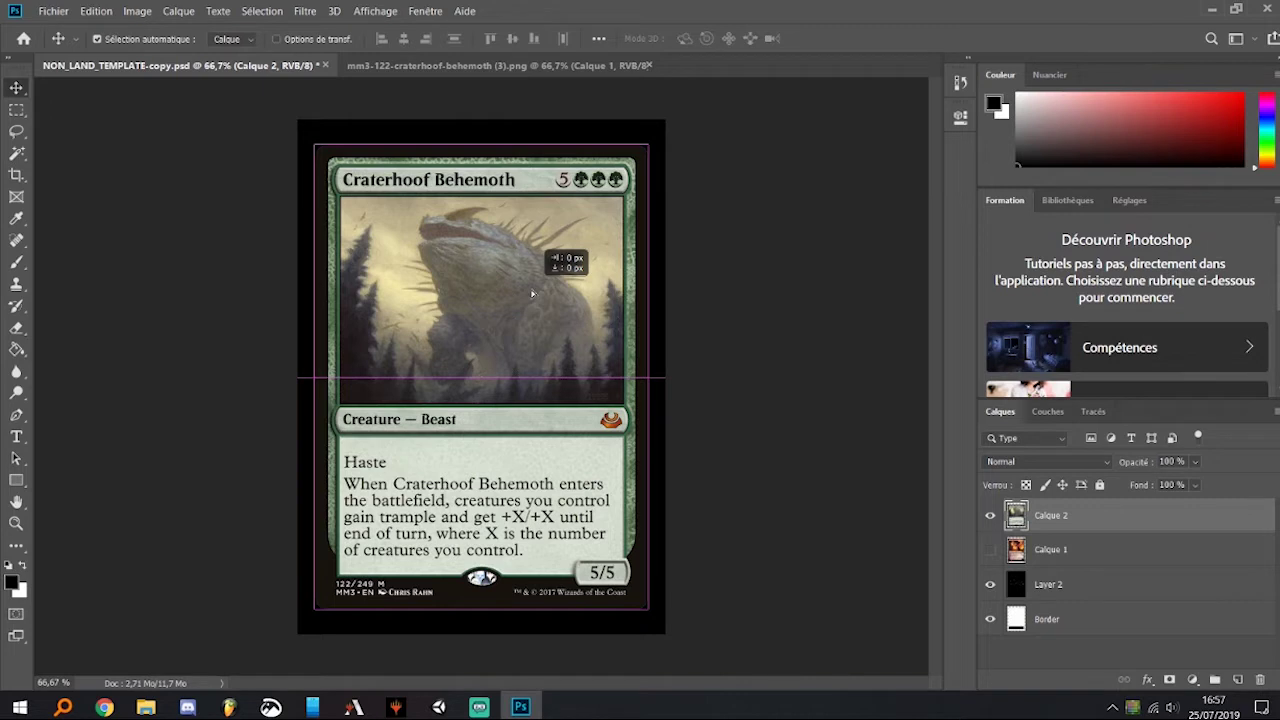
drag(532, 293, 532, 293)
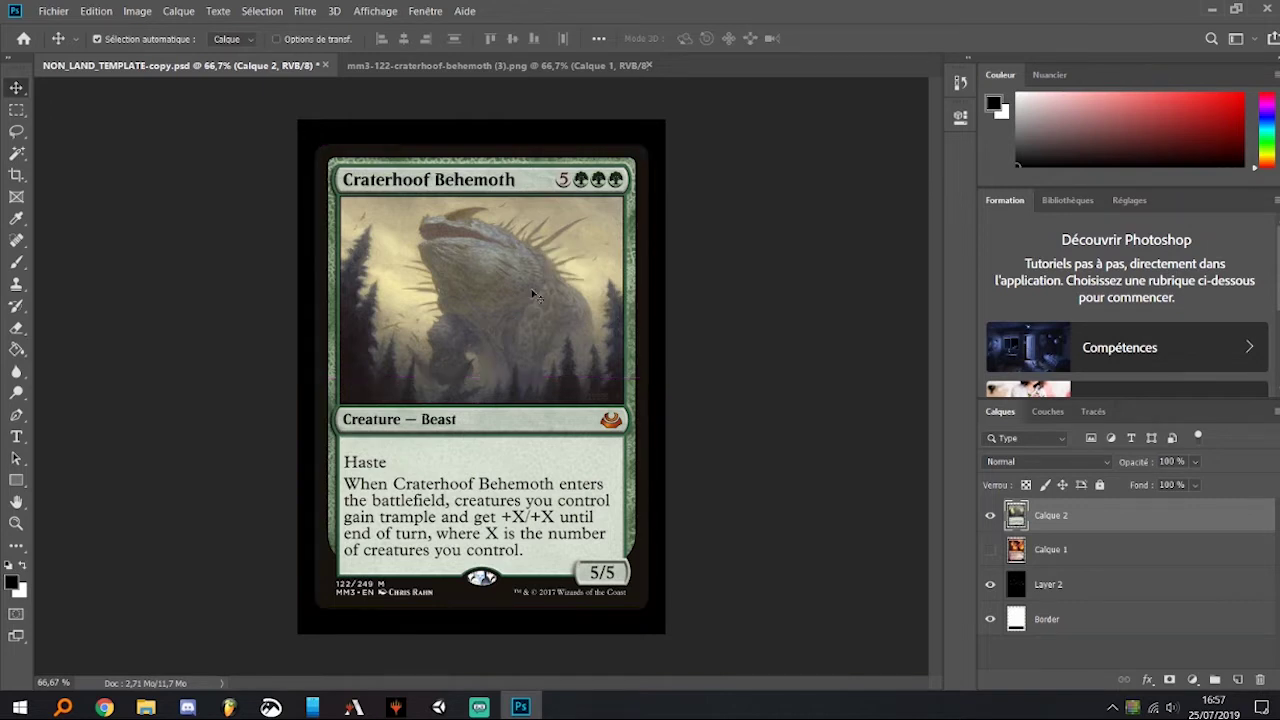
Step: Sample black from the template border and bucket-fill the Craterhoof card's grey outer border with it
click(17, 350)
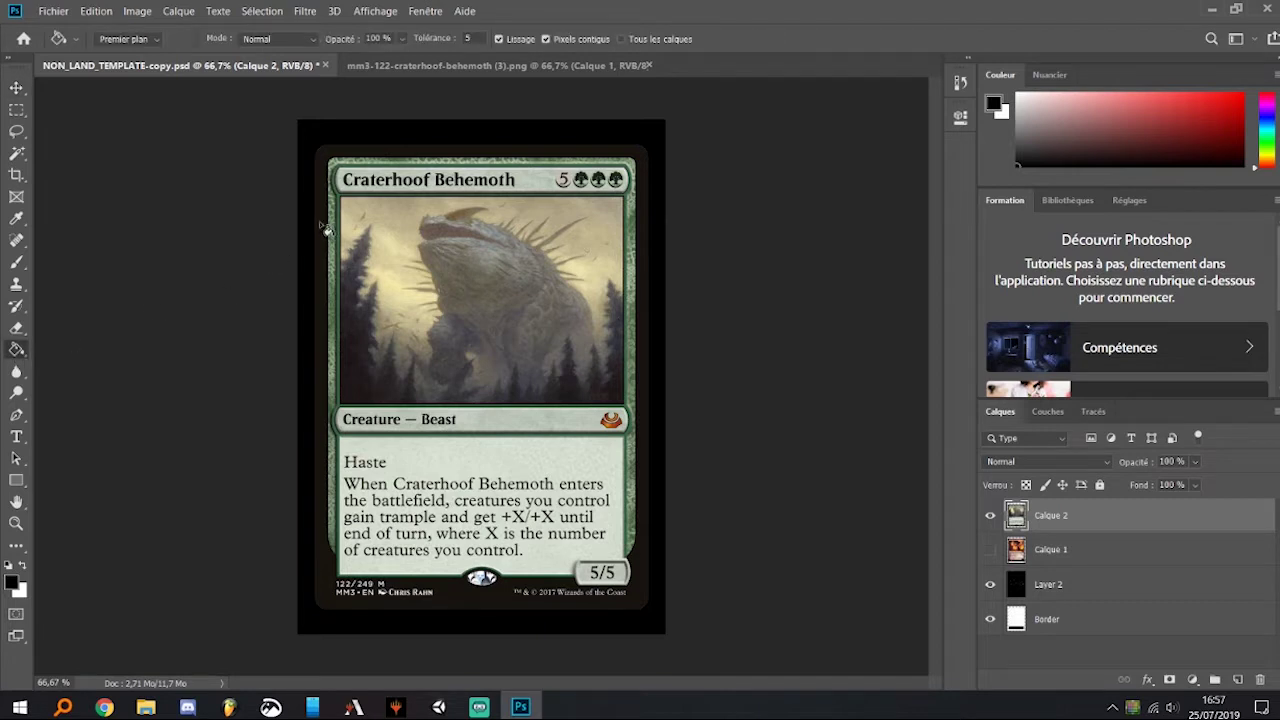
click(17, 222)
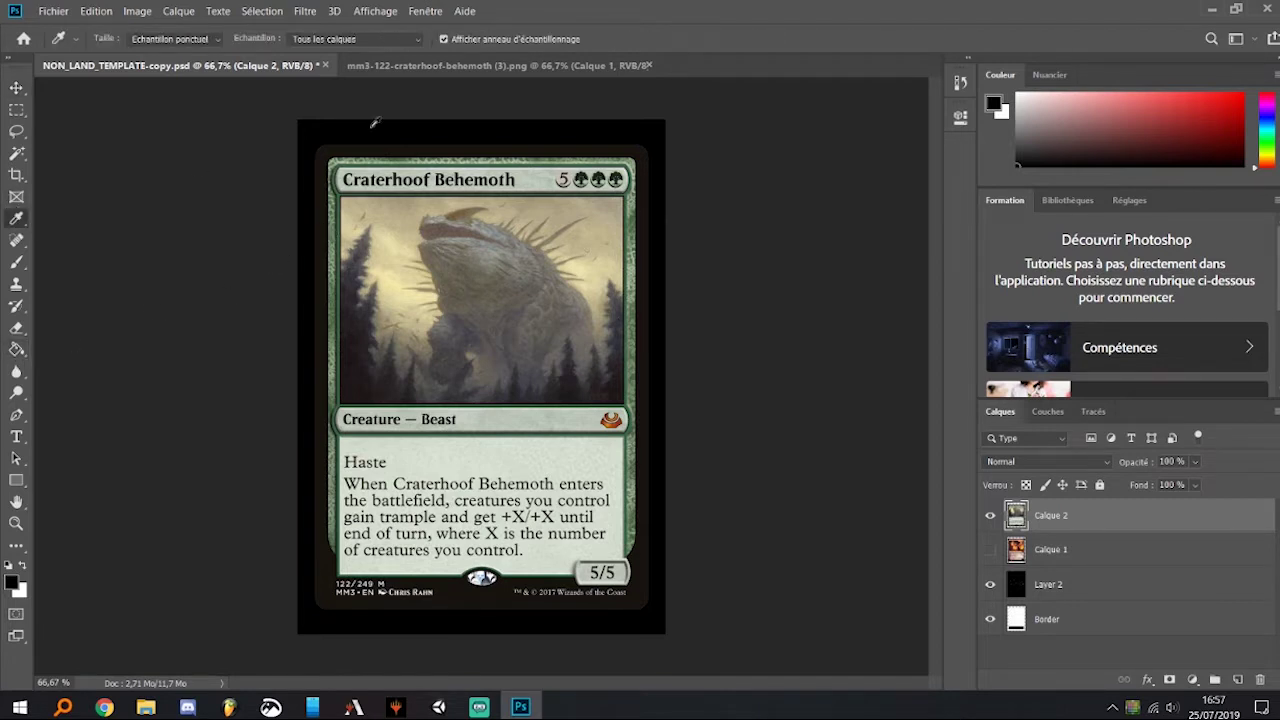
click(386, 126)
drag(372, 134, 387, 128)
click(16, 349)
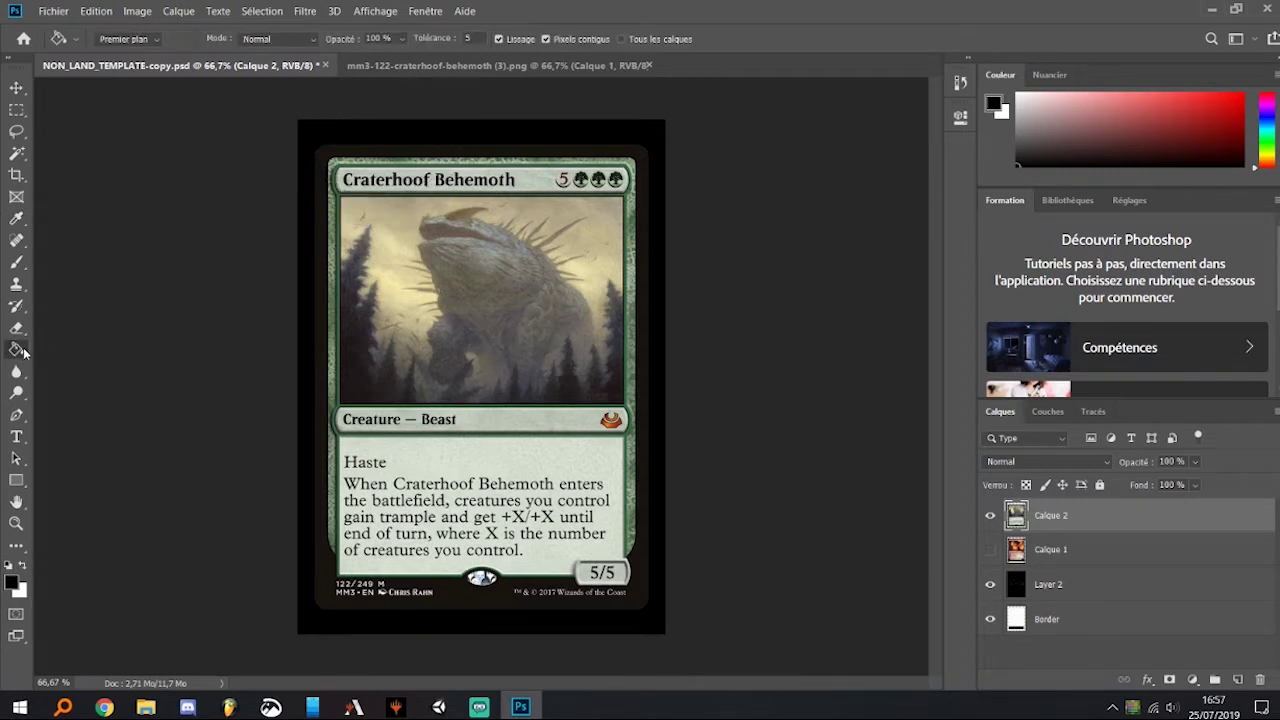
click(328, 234)
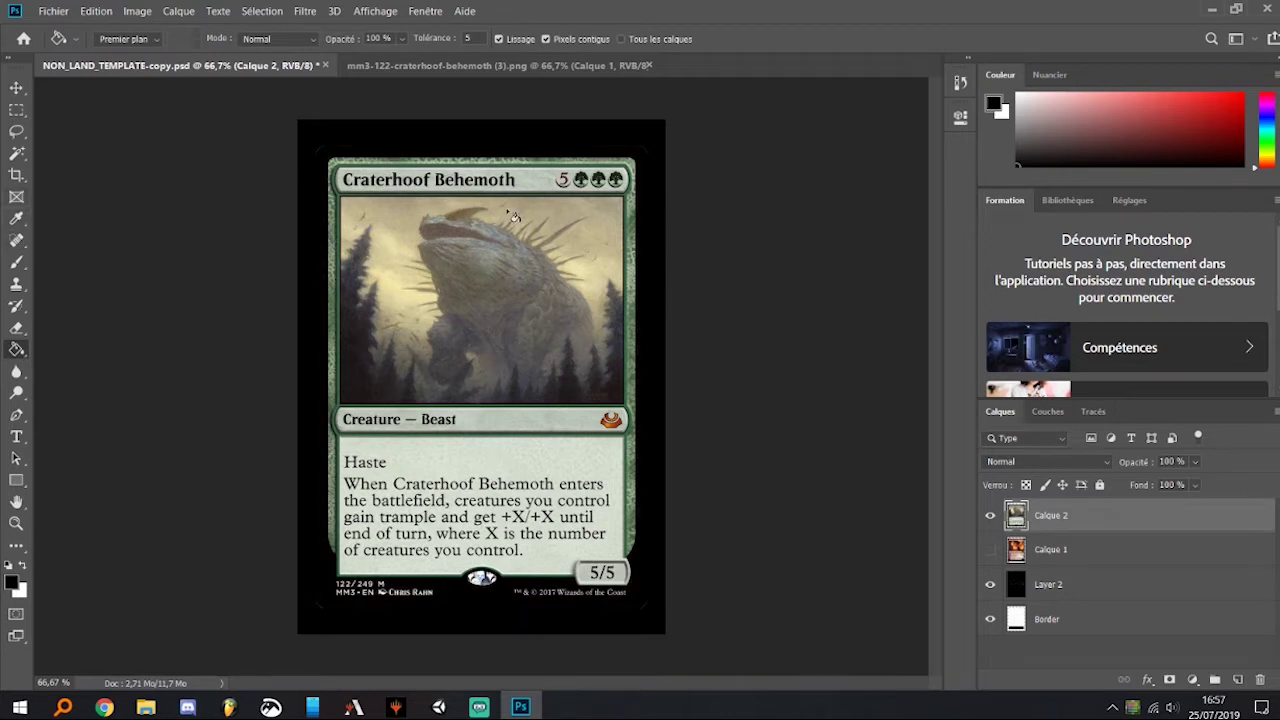
click(16, 262)
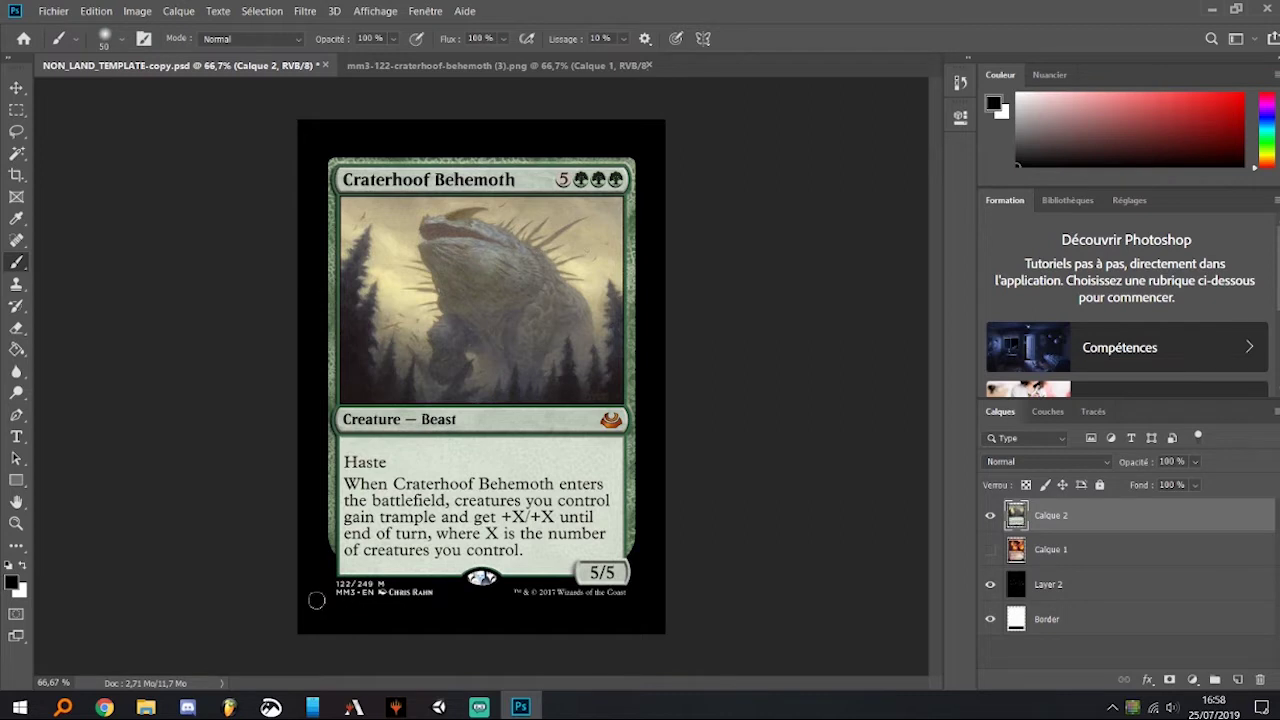
Step: Paint over the copyright line at the bottom of the Craterhoof card in black
click(16, 109)
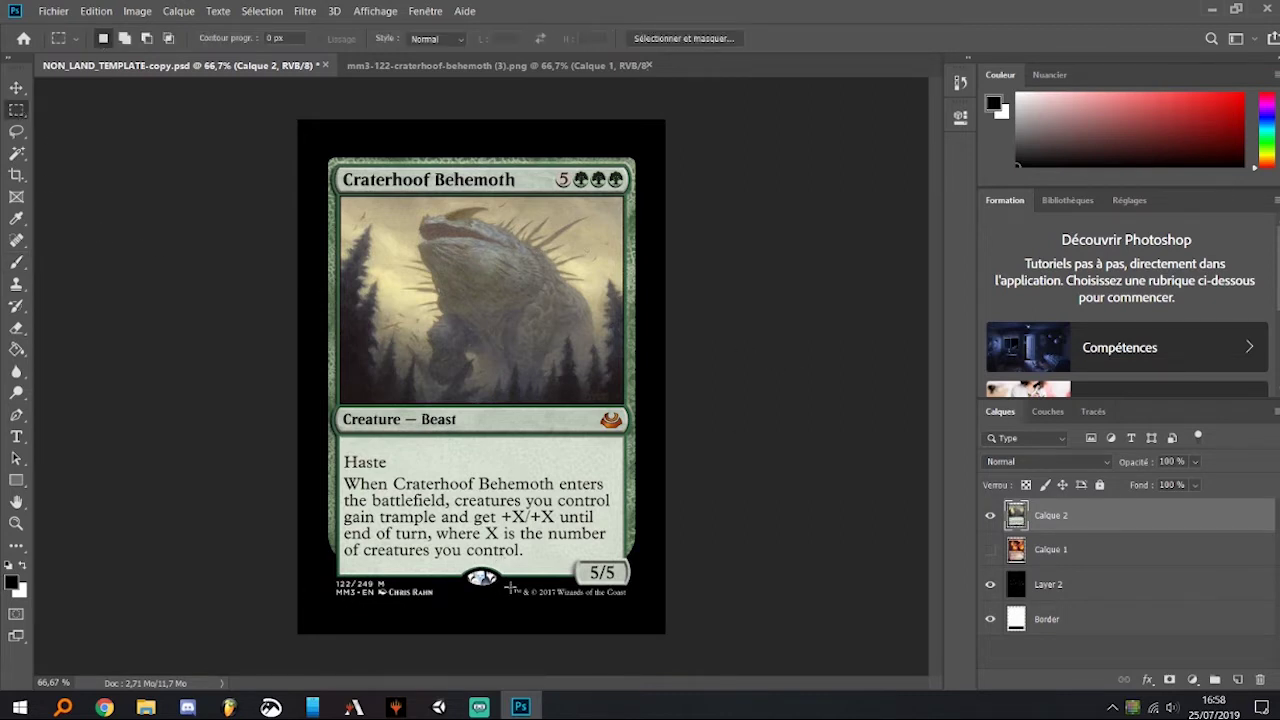
drag(511, 588, 628, 600)
click(16, 262)
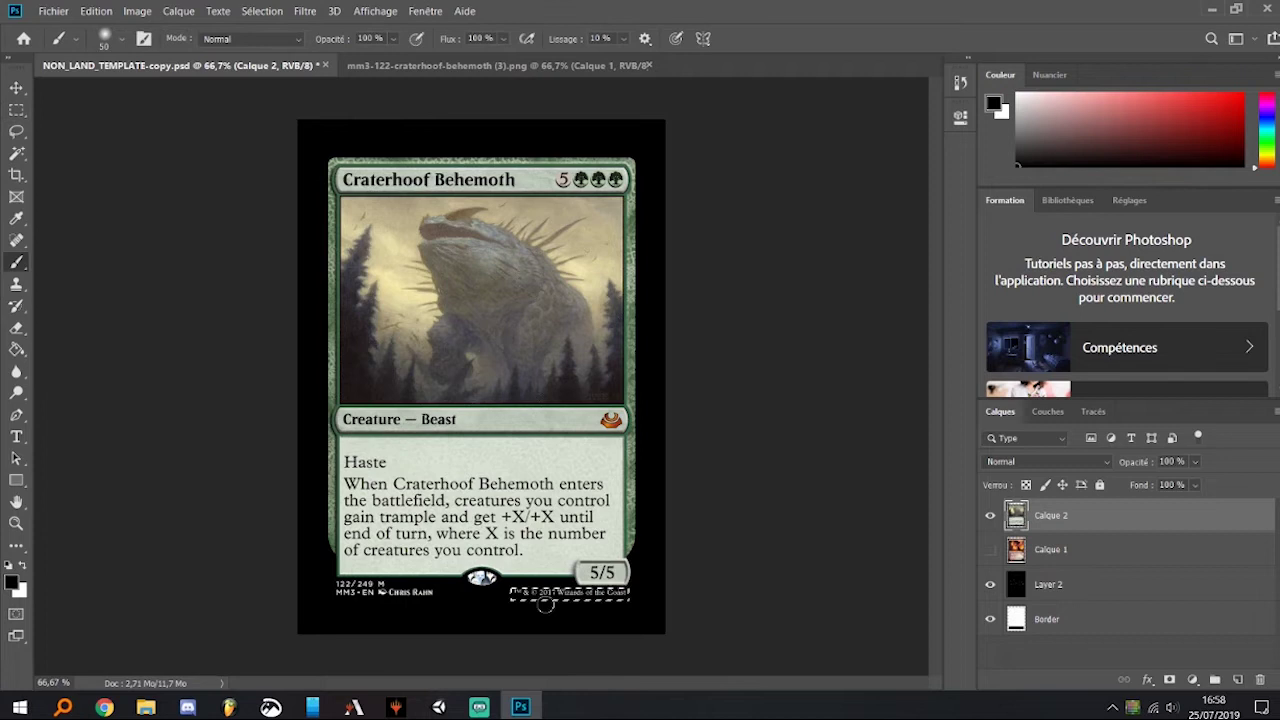
mouse_move(545, 603)
mouse_down()
mouse_move(484, 602)
mouse_move(567, 600)
mouse_up()
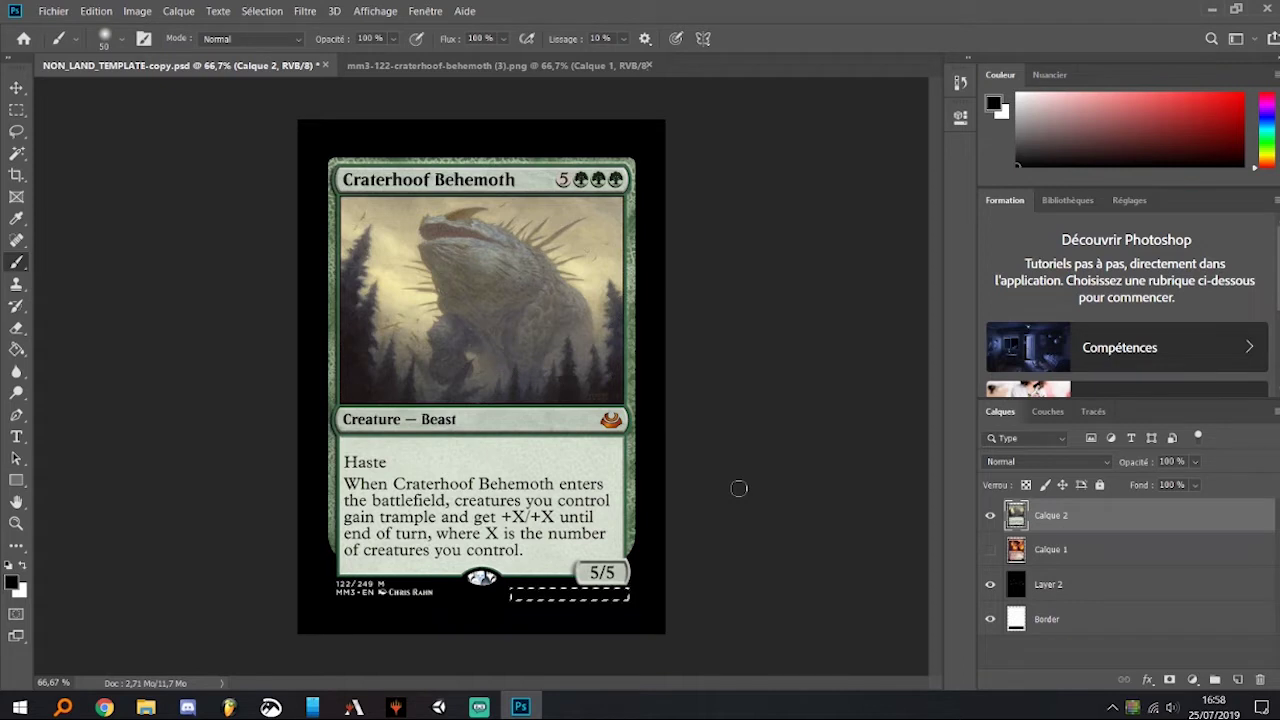
key(ctrl+d)
Step: Look at the Fichier > Exportation options, then close the menu without exporting
click(53, 11)
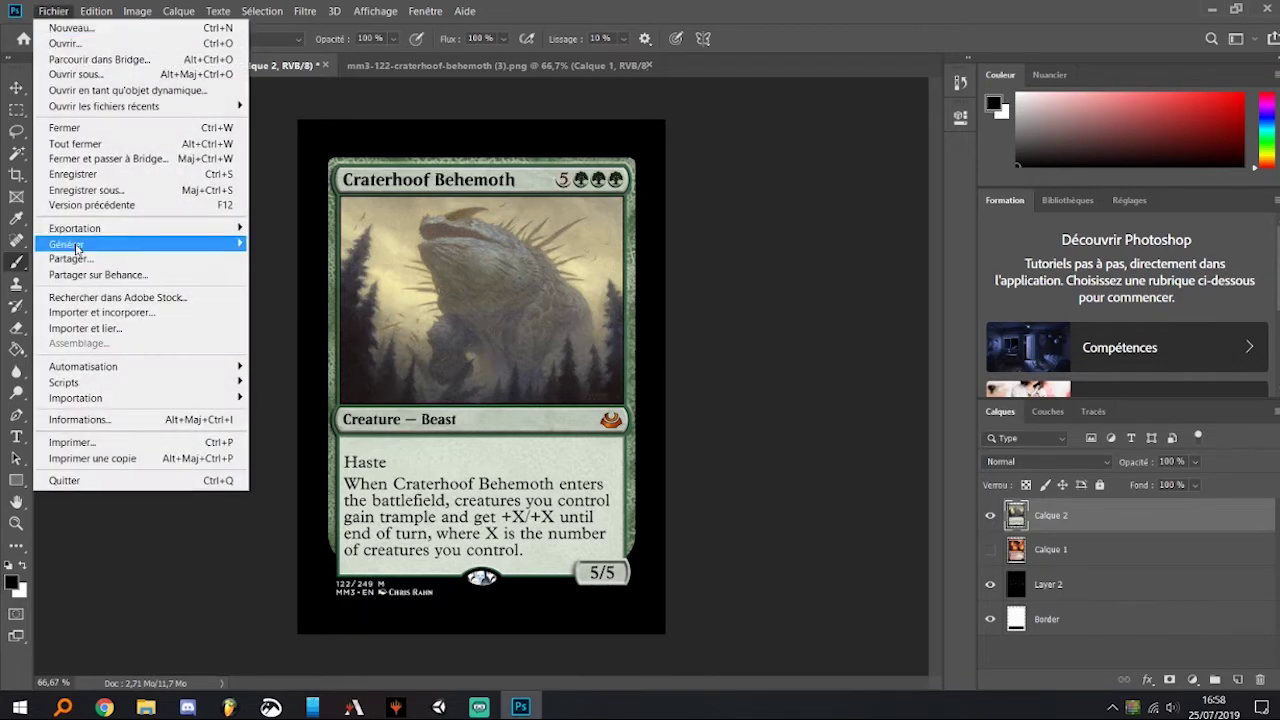
mouse_move(80, 230)
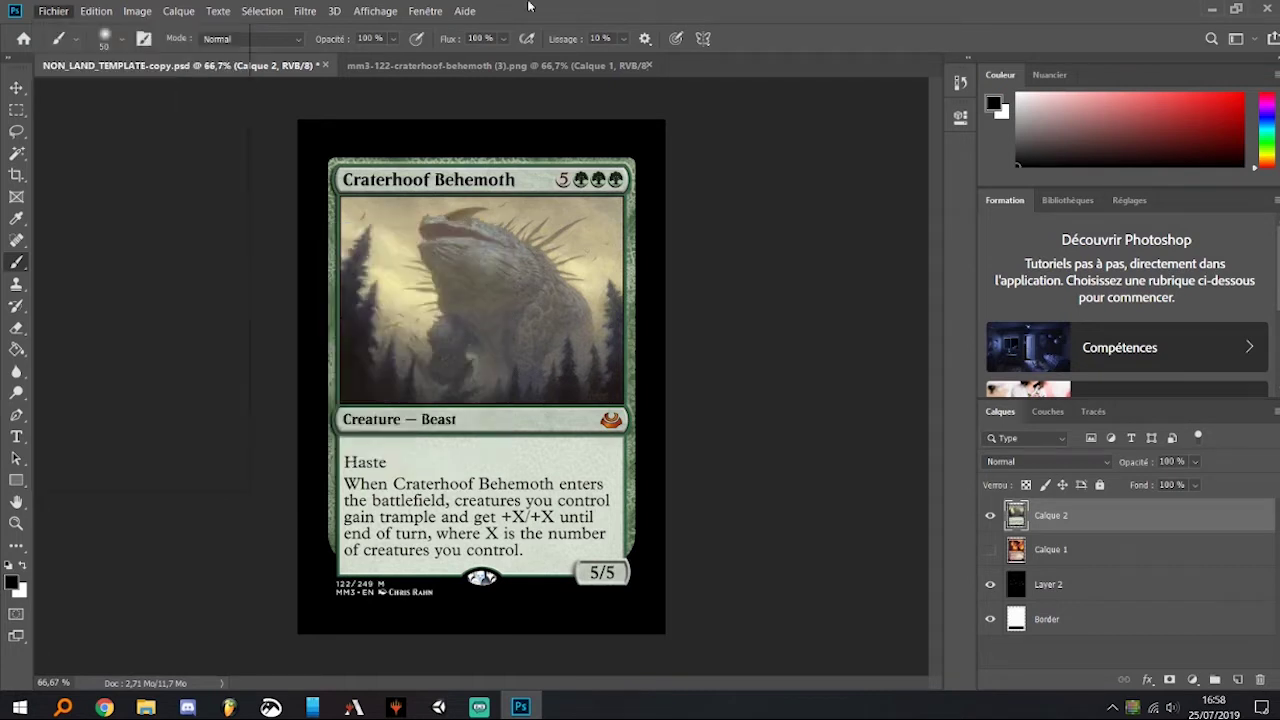
click(832, 12)
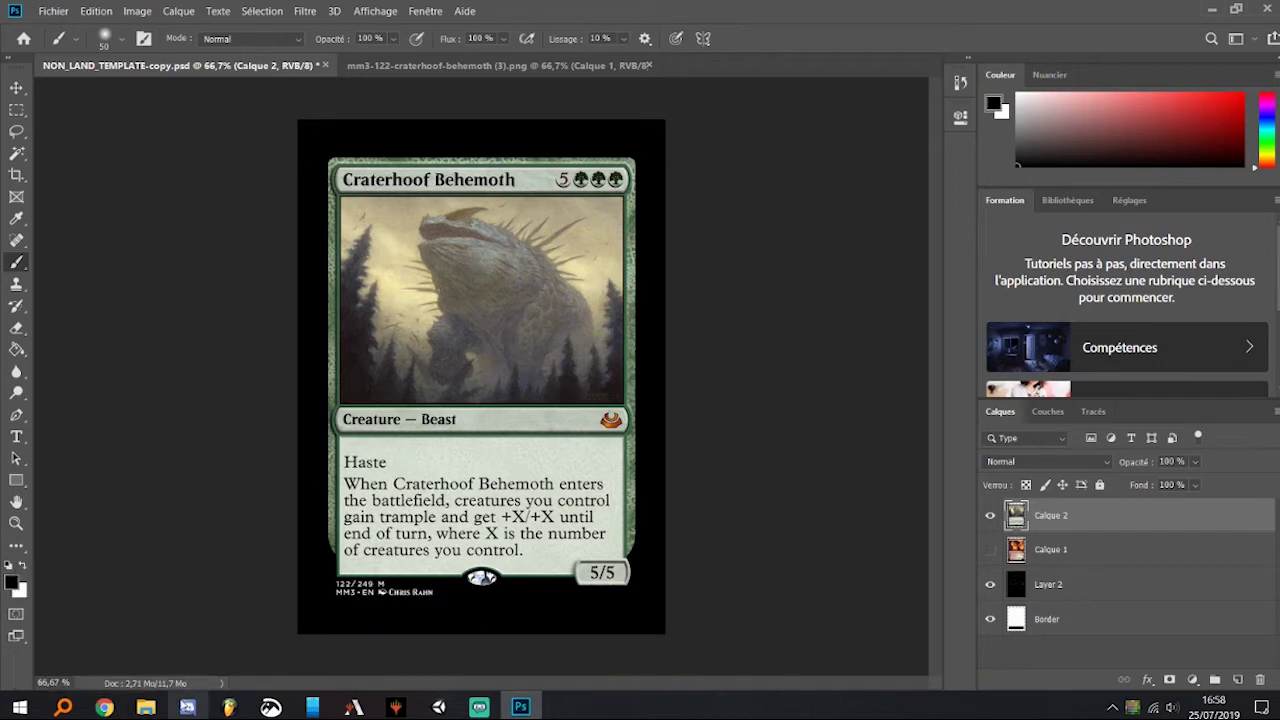
Step: View the Exploration (Conspiracy) page in Scryfall, compare it with Craterhoof, and read its rules text
click(104, 707)
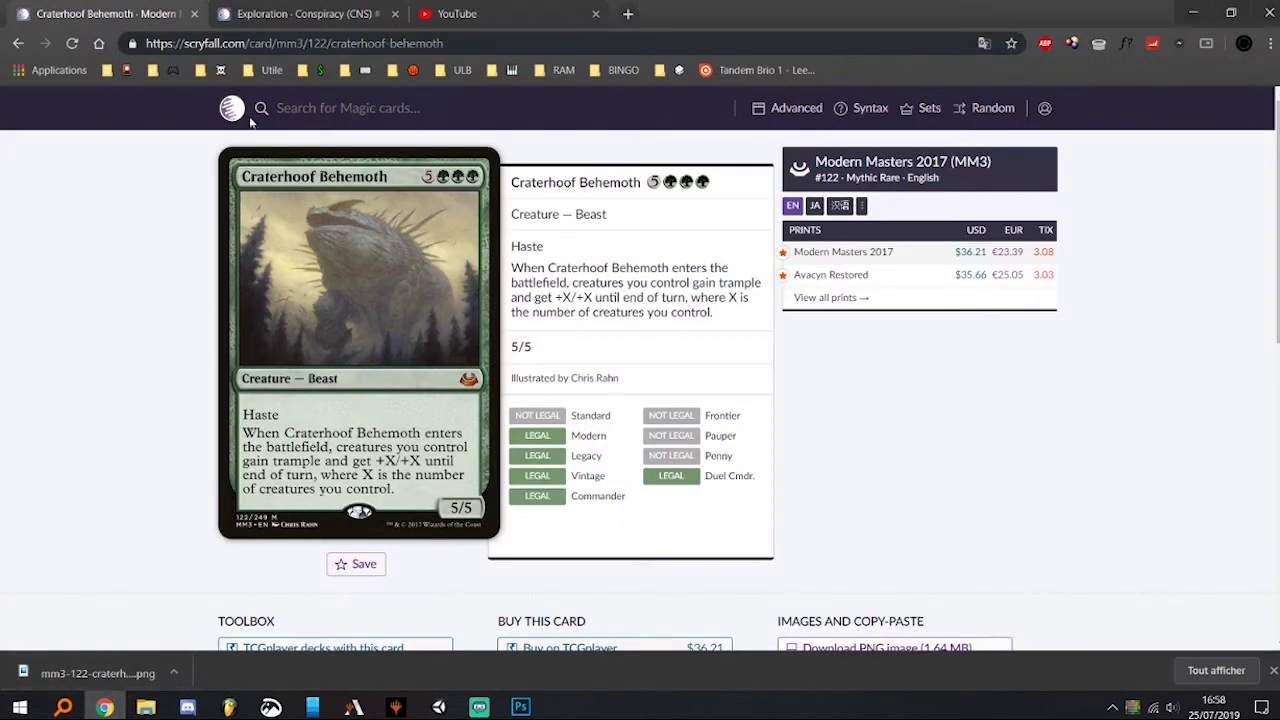
click(283, 14)
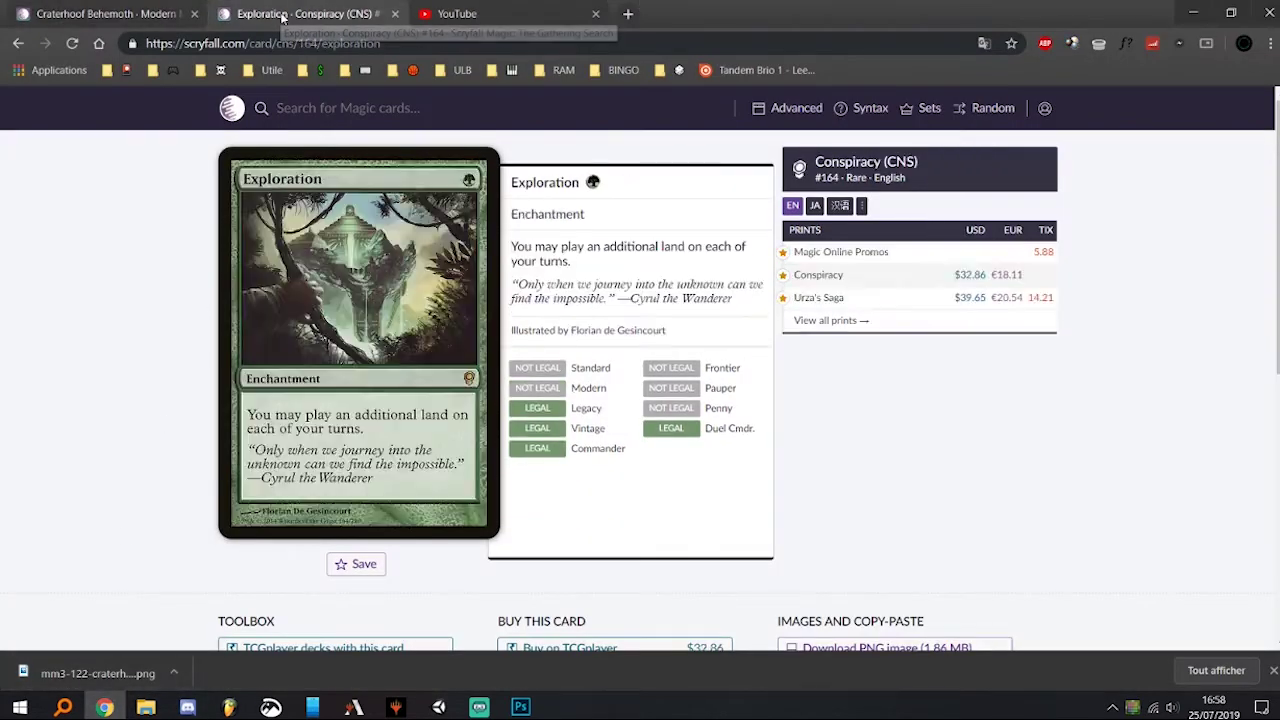
double_click(555, 183)
click(656, 318)
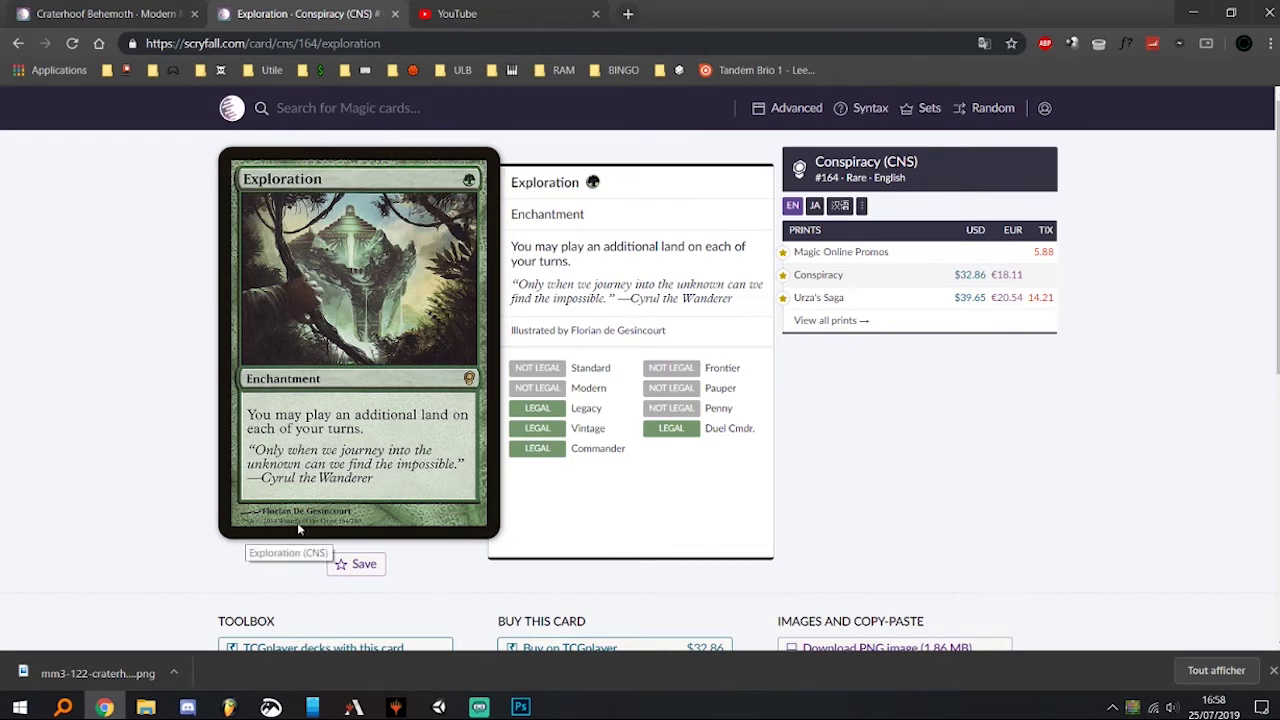
click(100, 14)
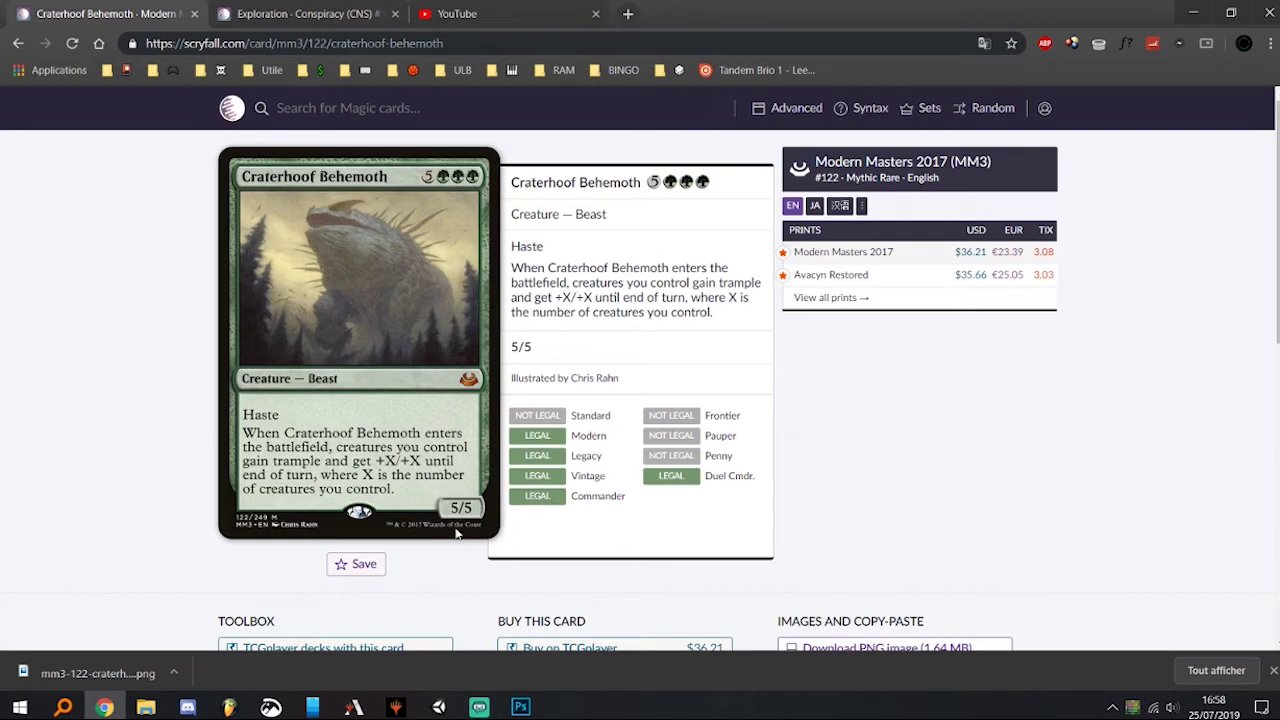
click(305, 14)
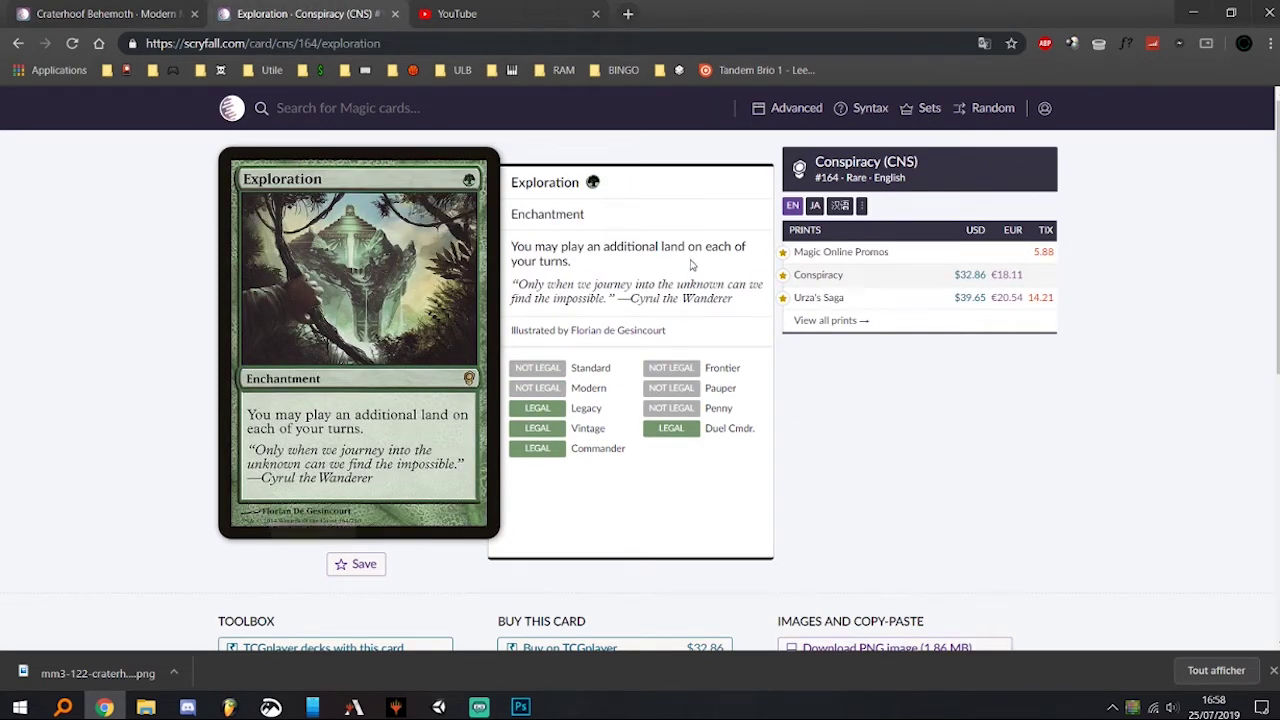
drag(617, 249, 572, 262)
click(629, 270)
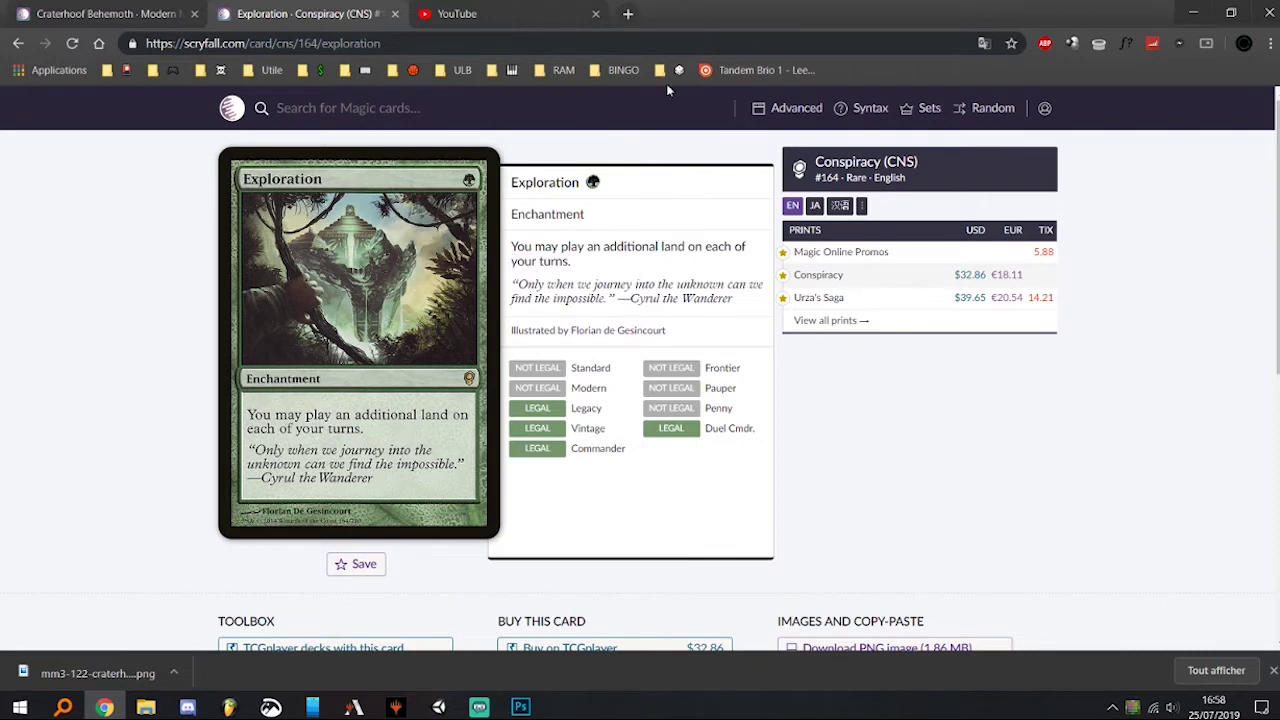
Step: Load mtg.design in a new tab and start a new card
click(628, 14)
text(mtg.)
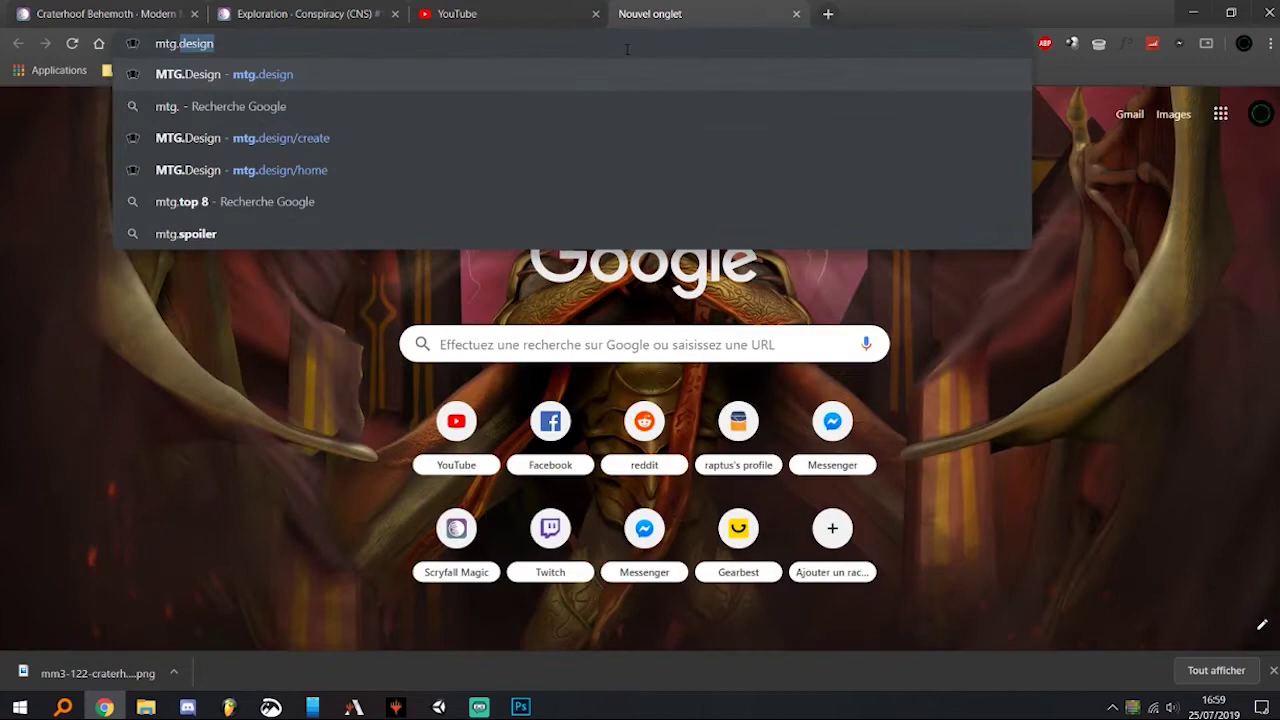
key(Return)
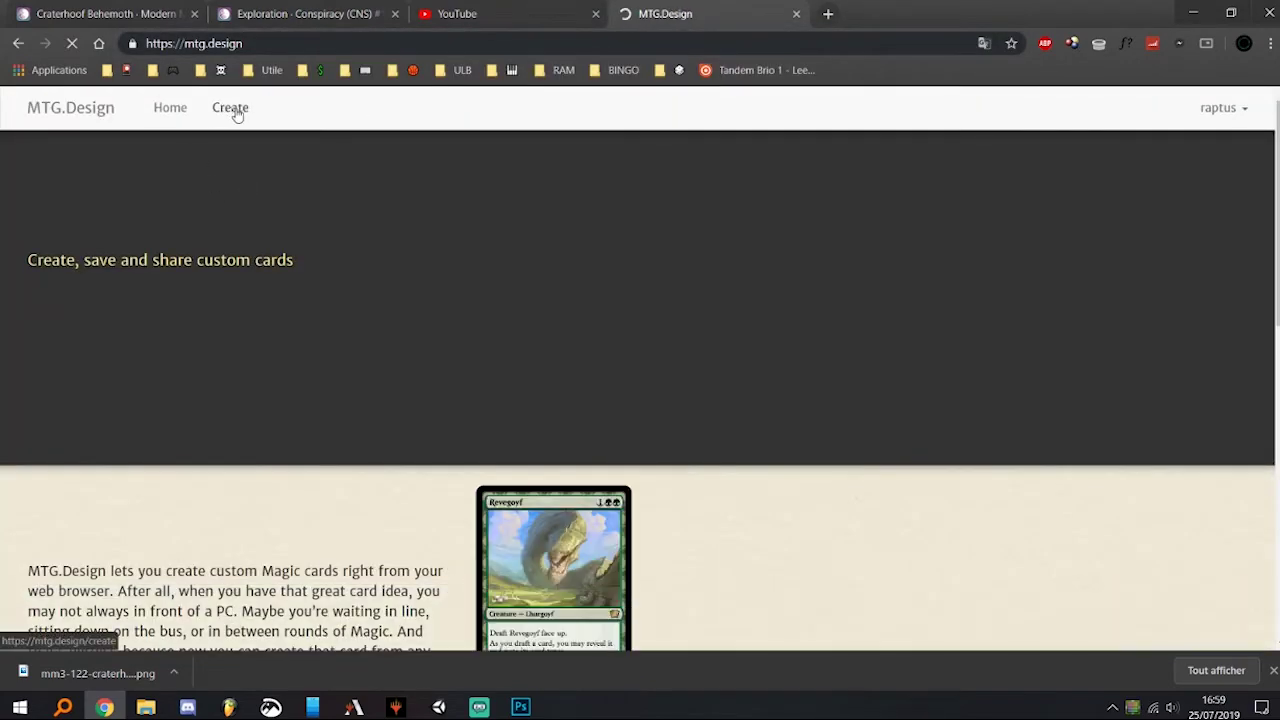
click(232, 109)
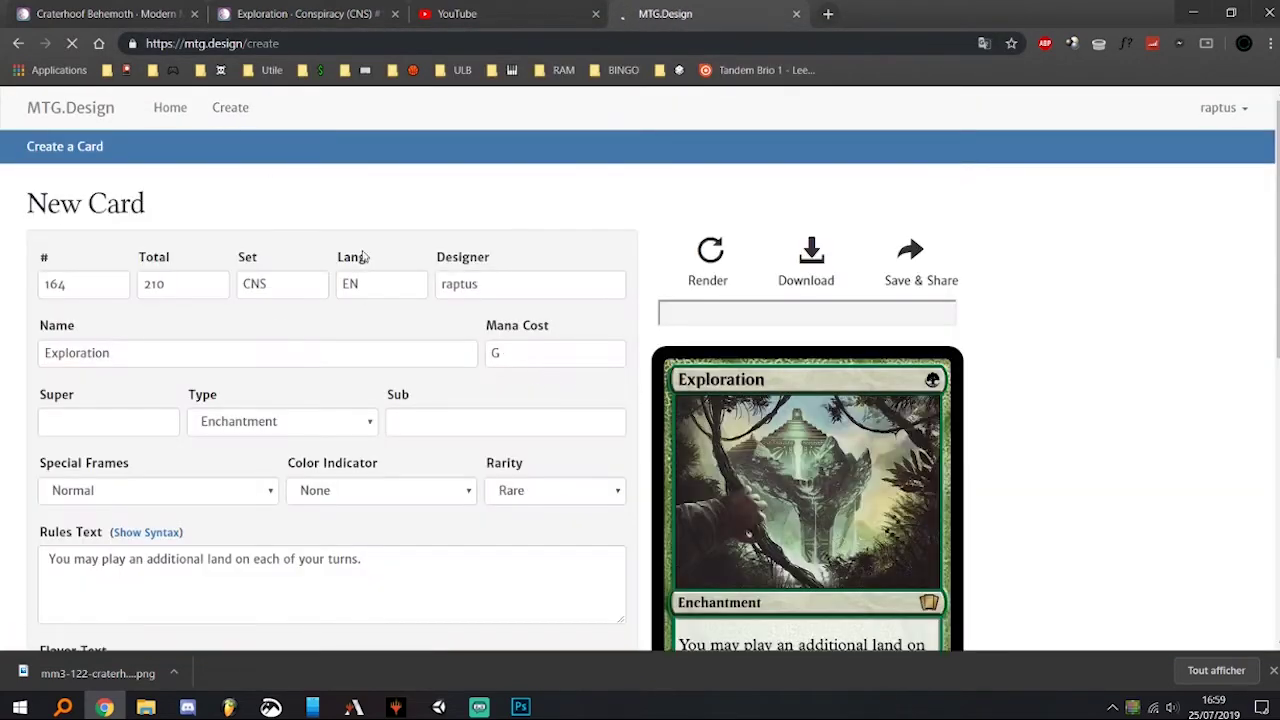
scroll(614, 409, down, 5)
scroll(709, 471, up, 5)
Step: Check Exploration's rules text on Scryfall against the New Card form, reviewing its fields
click(305, 14)
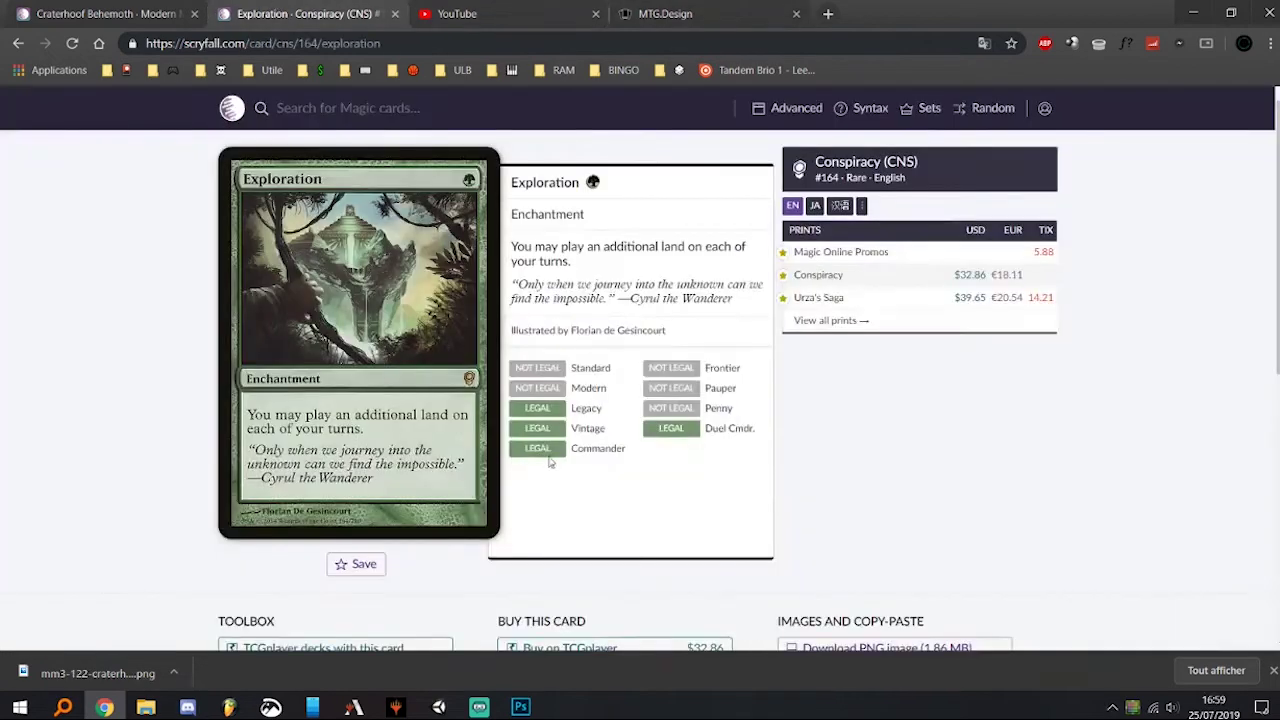
drag(561, 246, 572, 262)
click(672, 14)
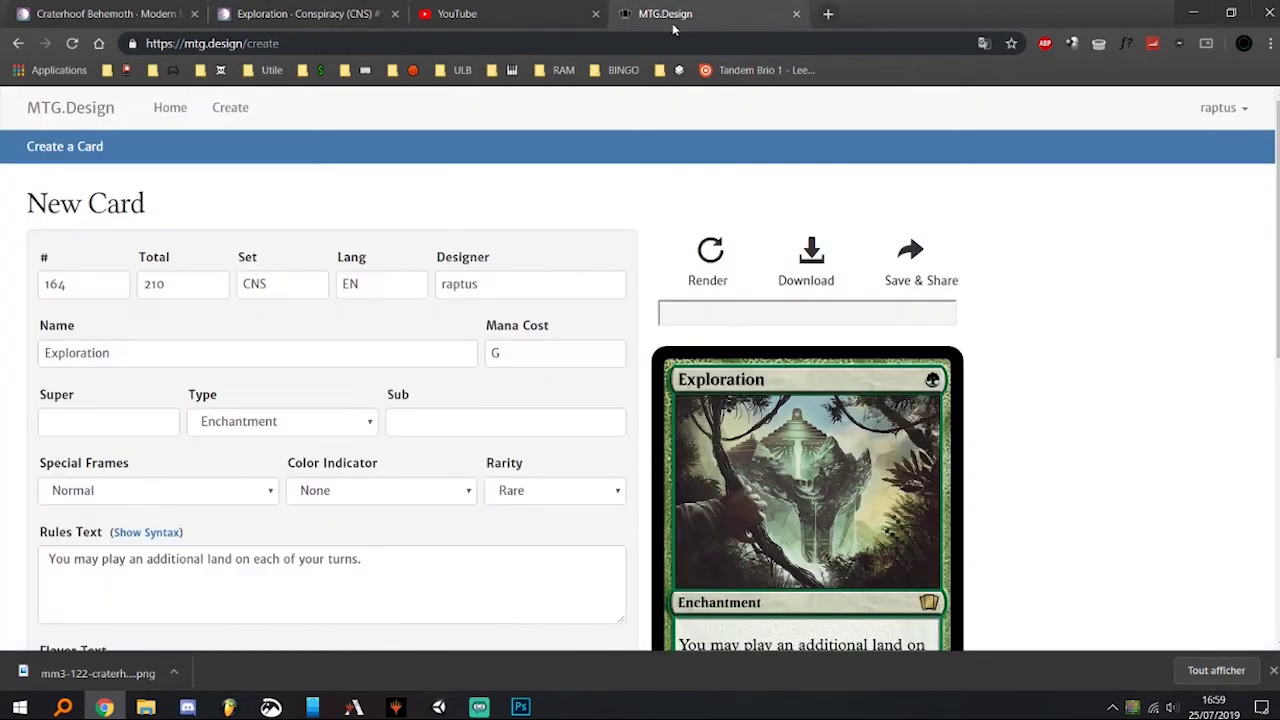
scroll(1038, 415, down, 2)
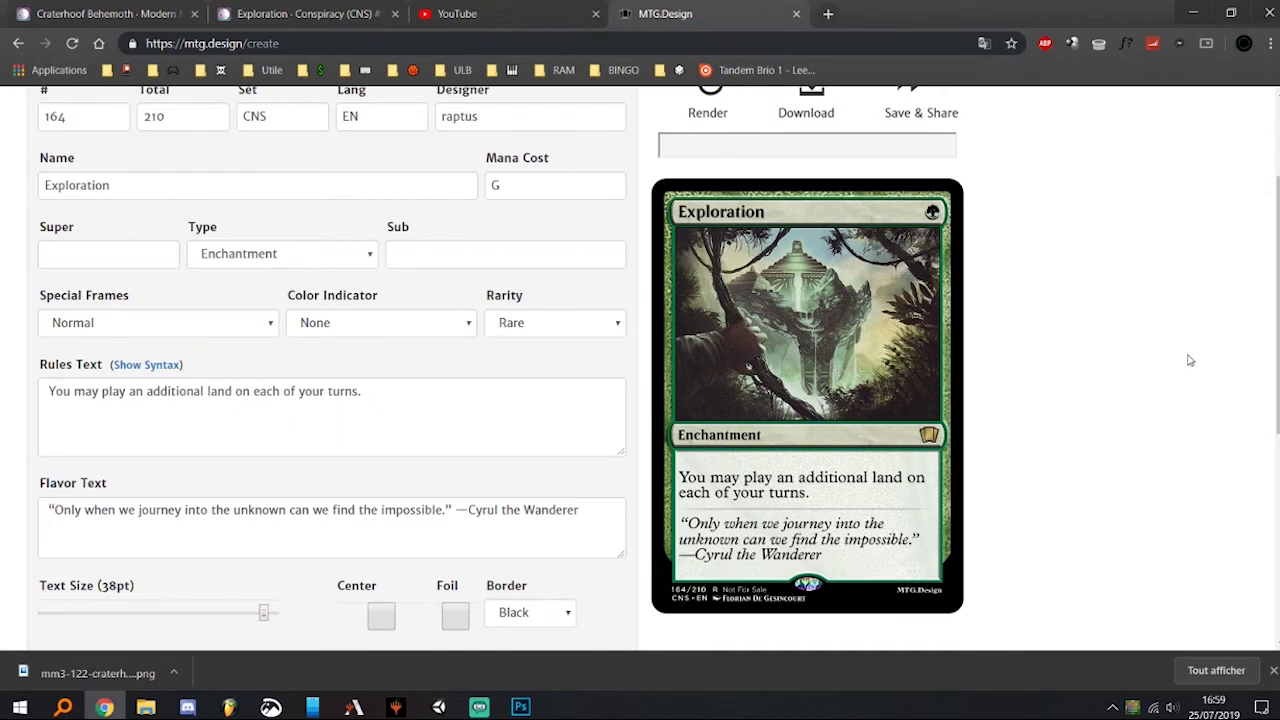
scroll(1191, 360, up, 1)
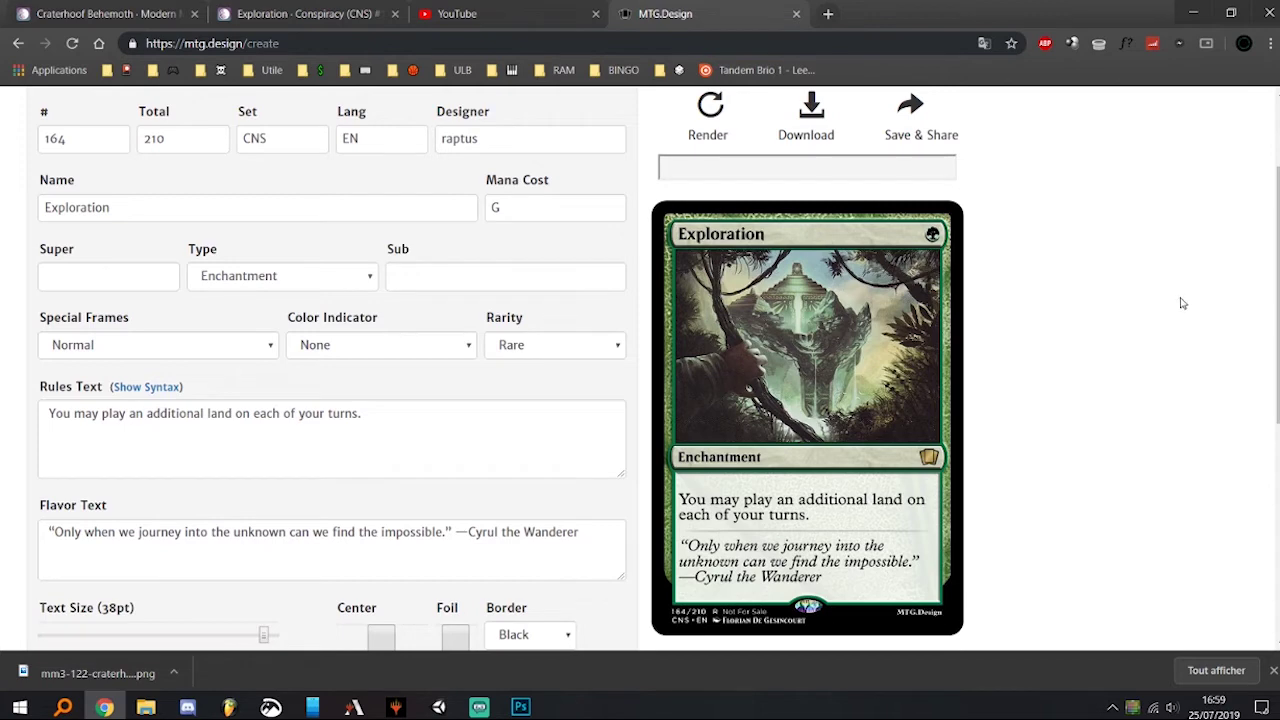
scroll(236, 197, up, 2)
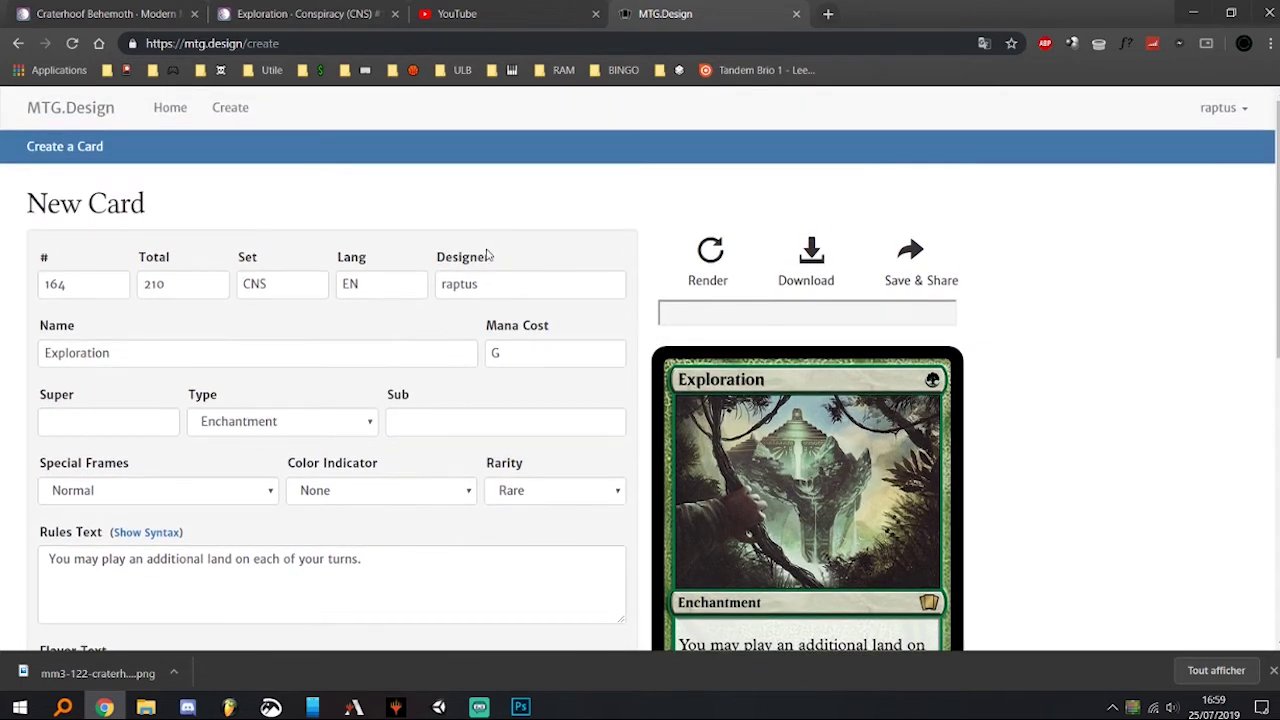
scroll(440, 335, down, 1)
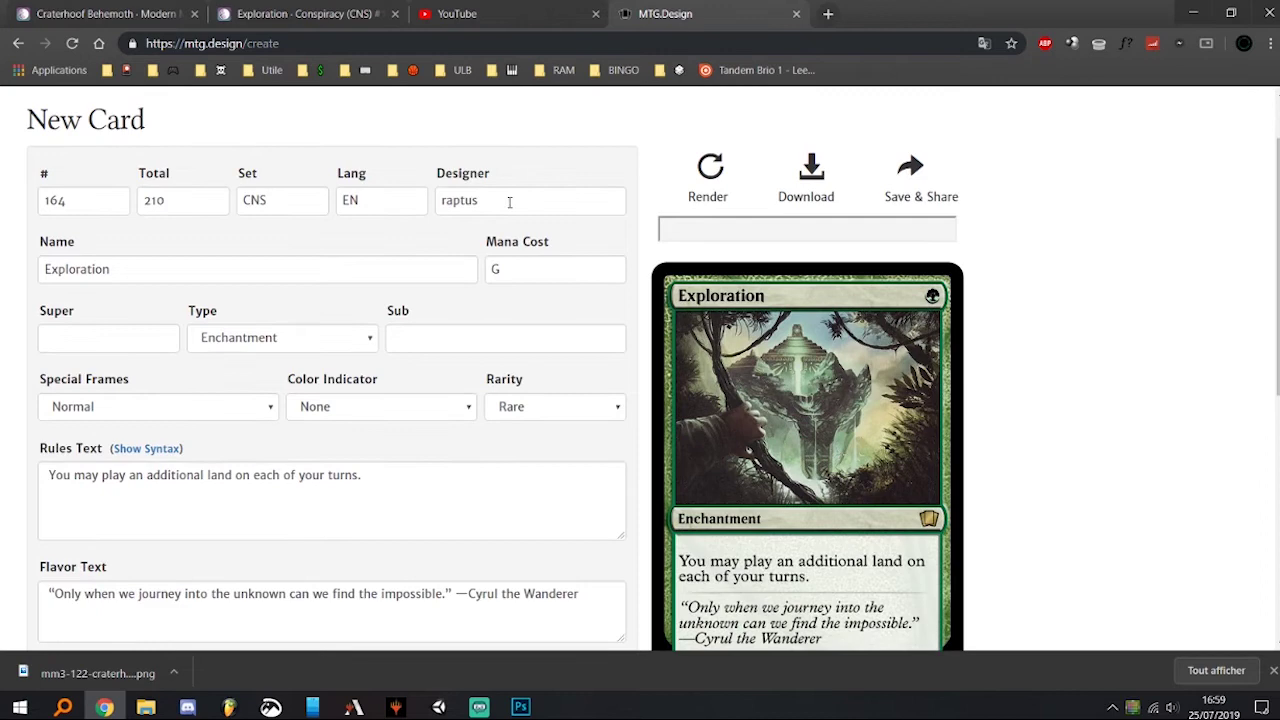
scroll(440, 400, down, 3)
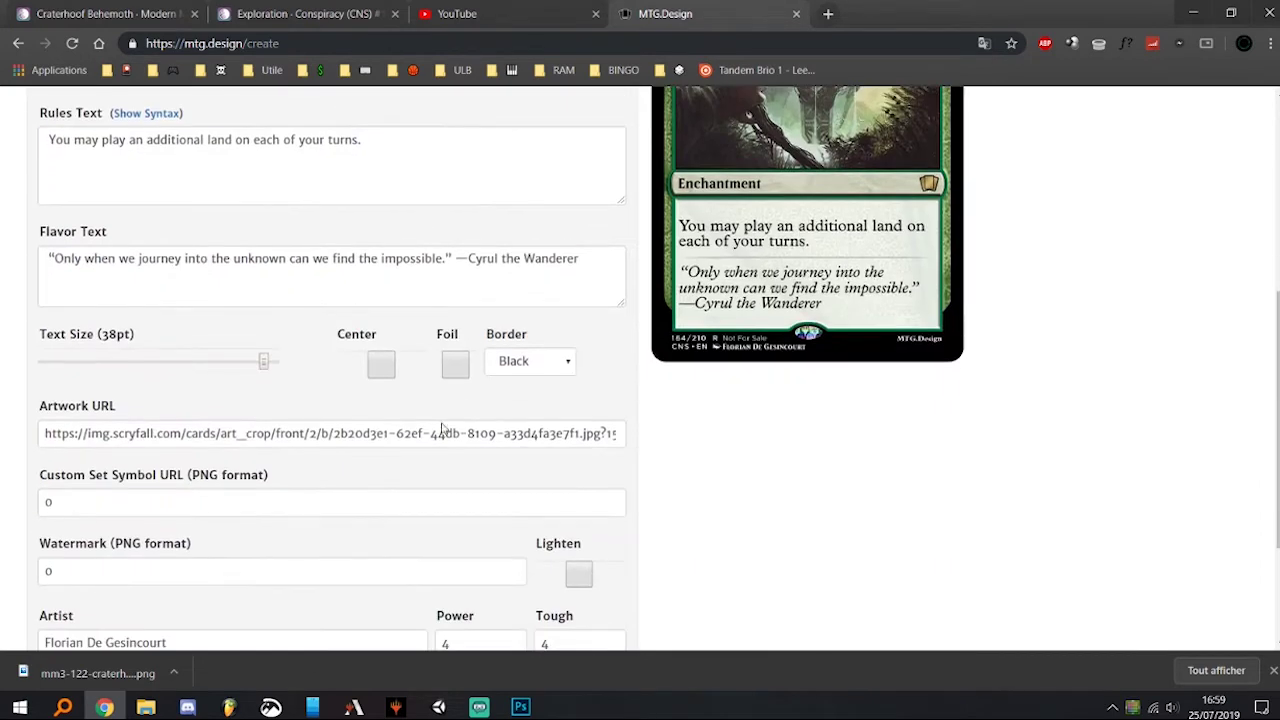
scroll(410, 360, up, 1)
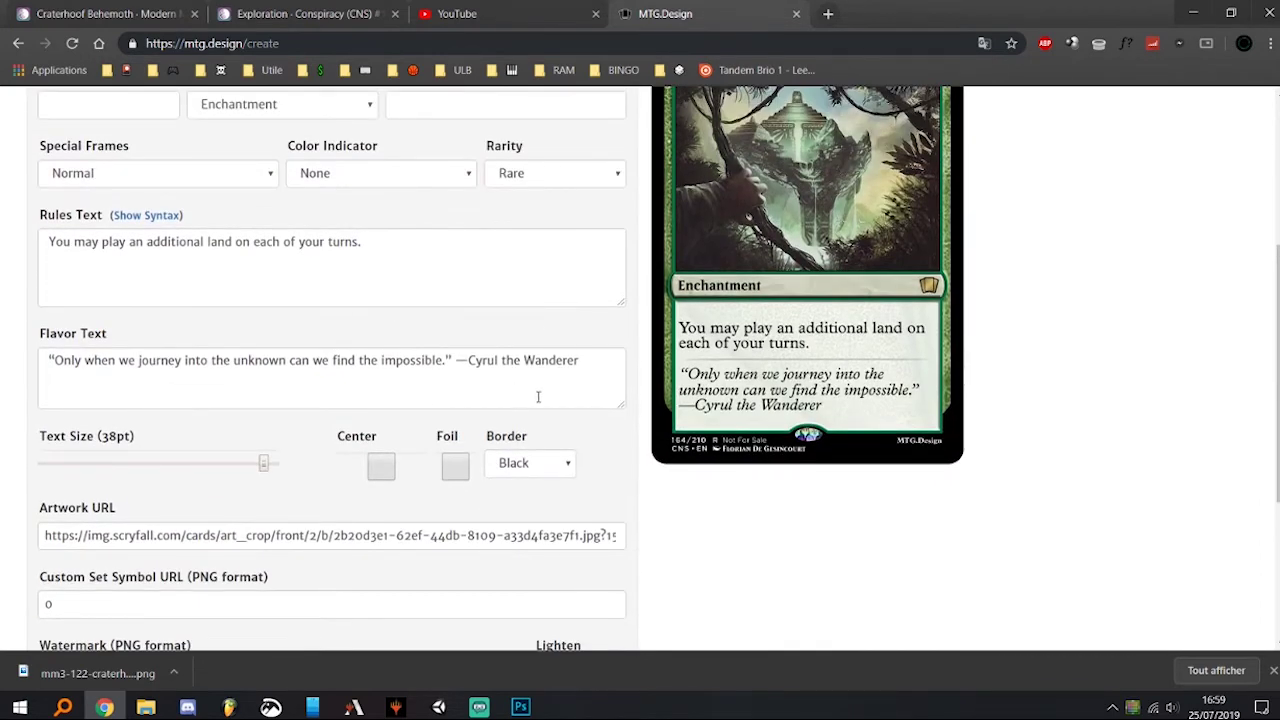
scroll(538, 397, down, 1)
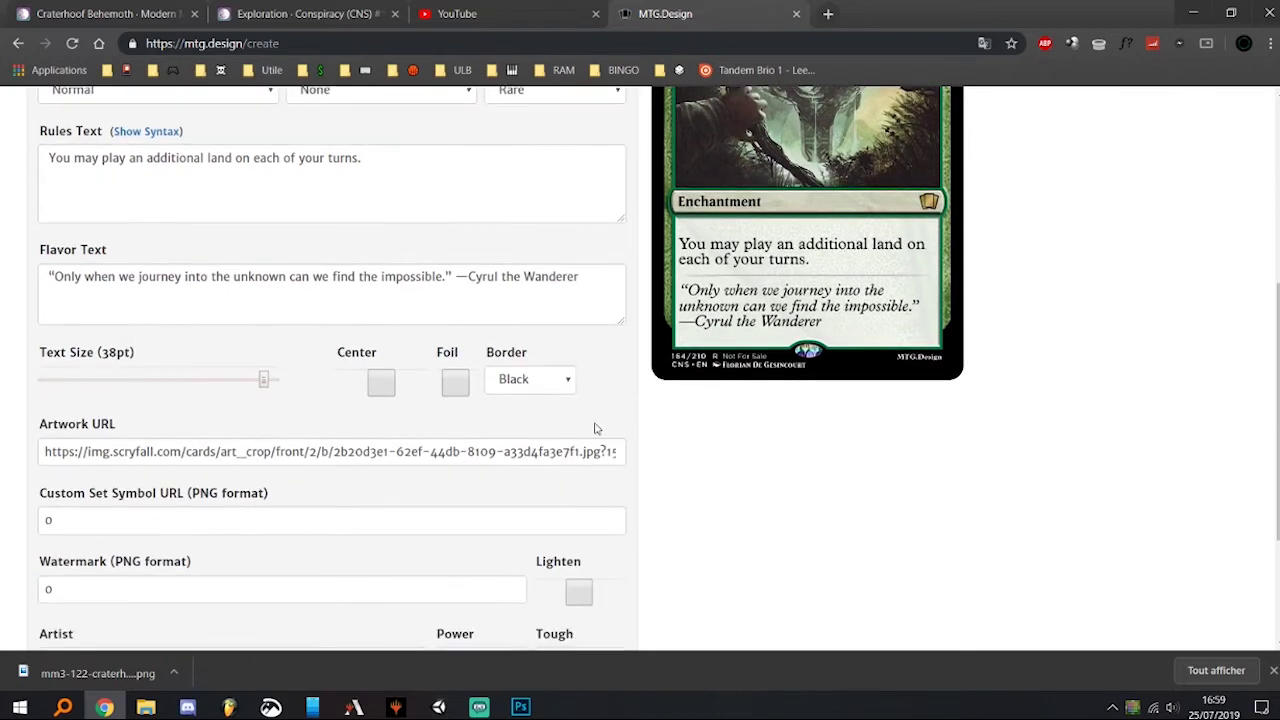
scroll(772, 372, up, 1)
scroll(845, 410, up, 3)
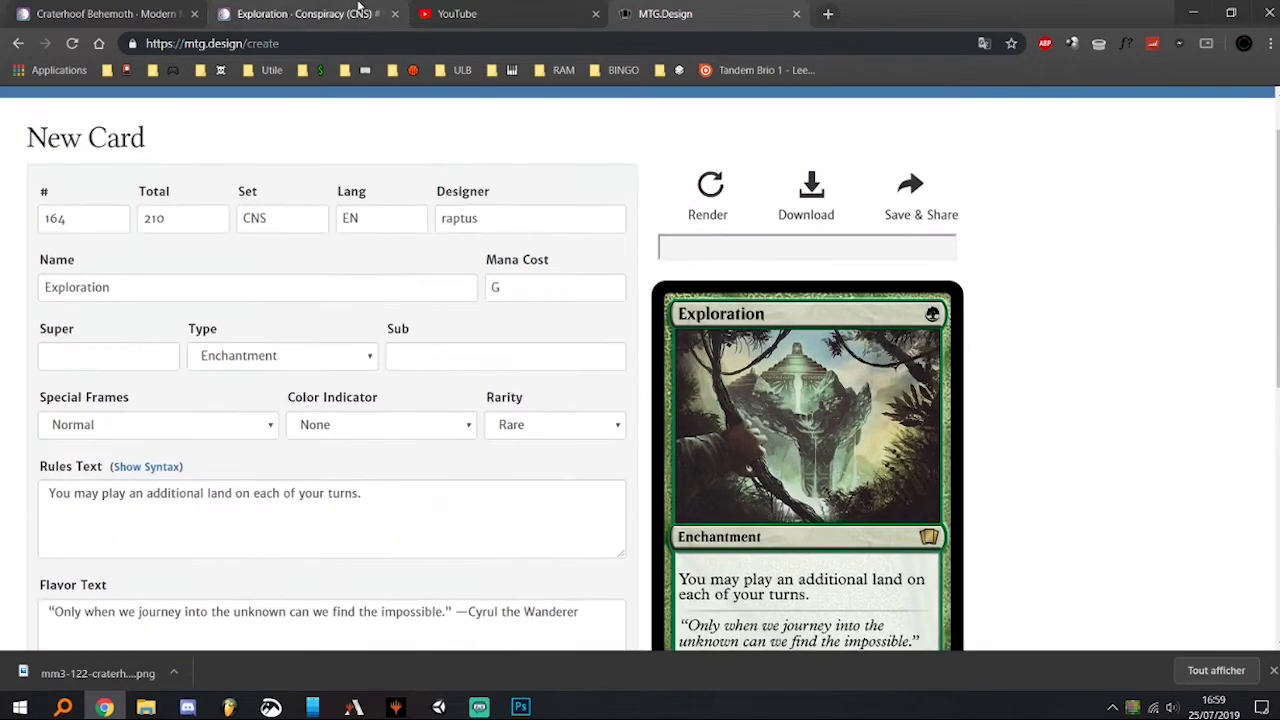
Step: Copy the link address of Exploration's art crop download (107.38 KB) from Scryfall
key(ctrl+2)
scroll(822, 430, down, 2)
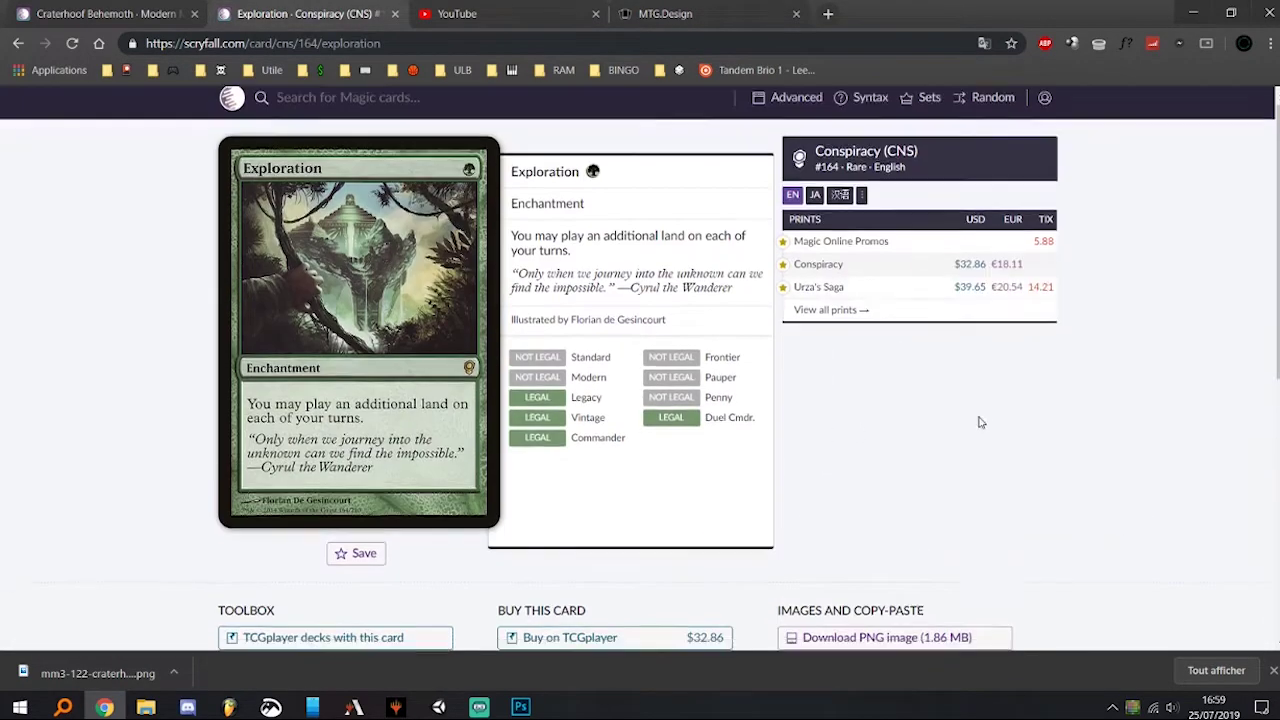
scroll(978, 423, down, 3)
right_click(869, 428)
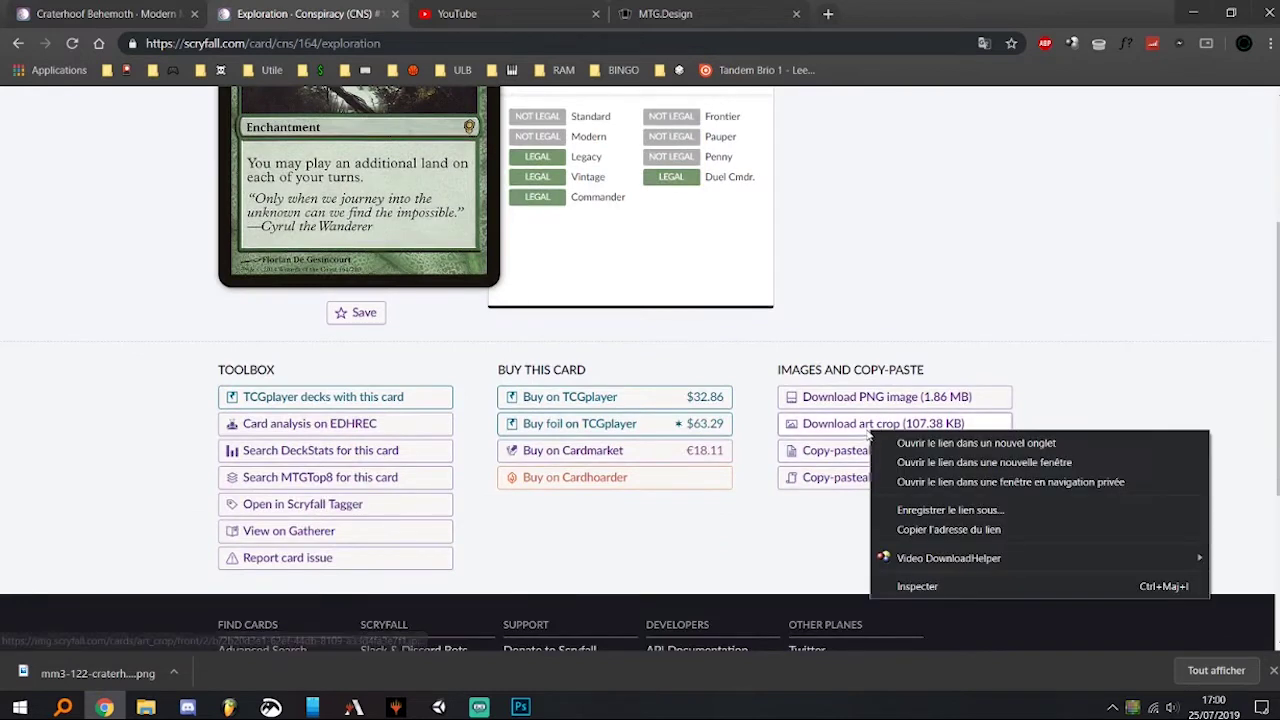
click(941, 537)
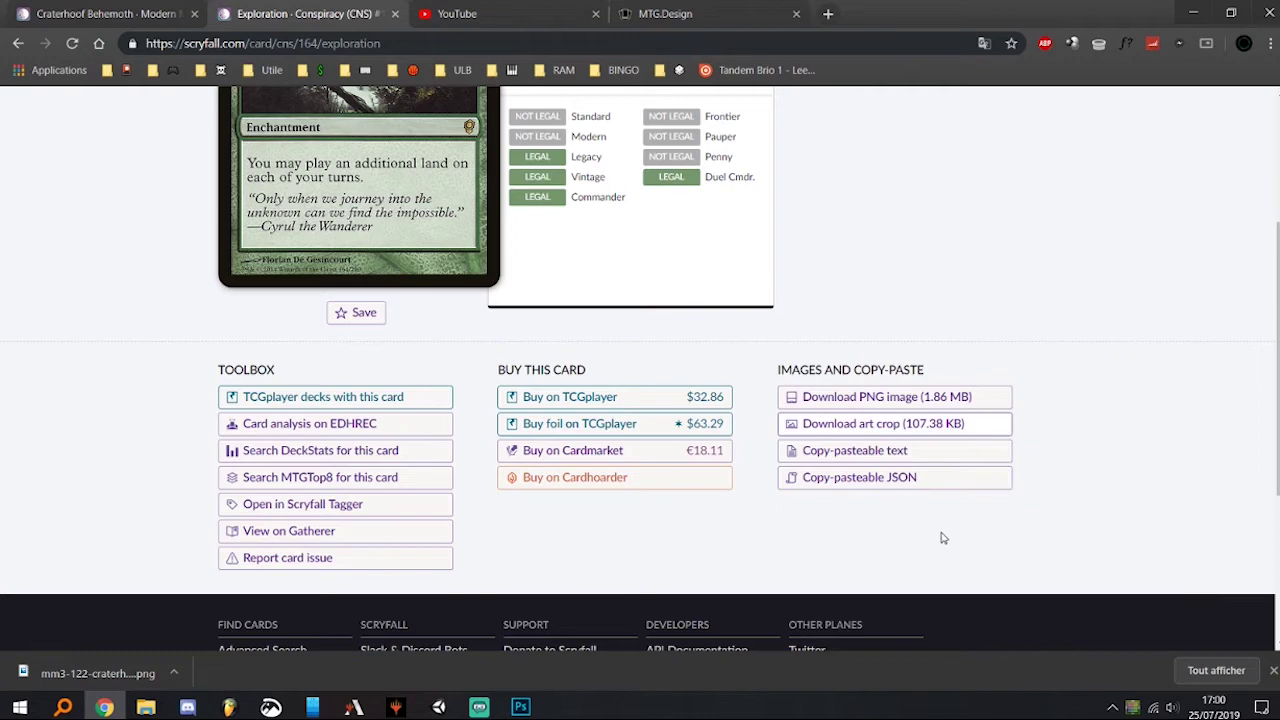
Step: Replace the Artwork URL in MTG.Design with the Scryfall art crop link and re-render the card
key(ctrl+Tab)
key(ctrl+Tab)
scroll(230, 468, down, 4)
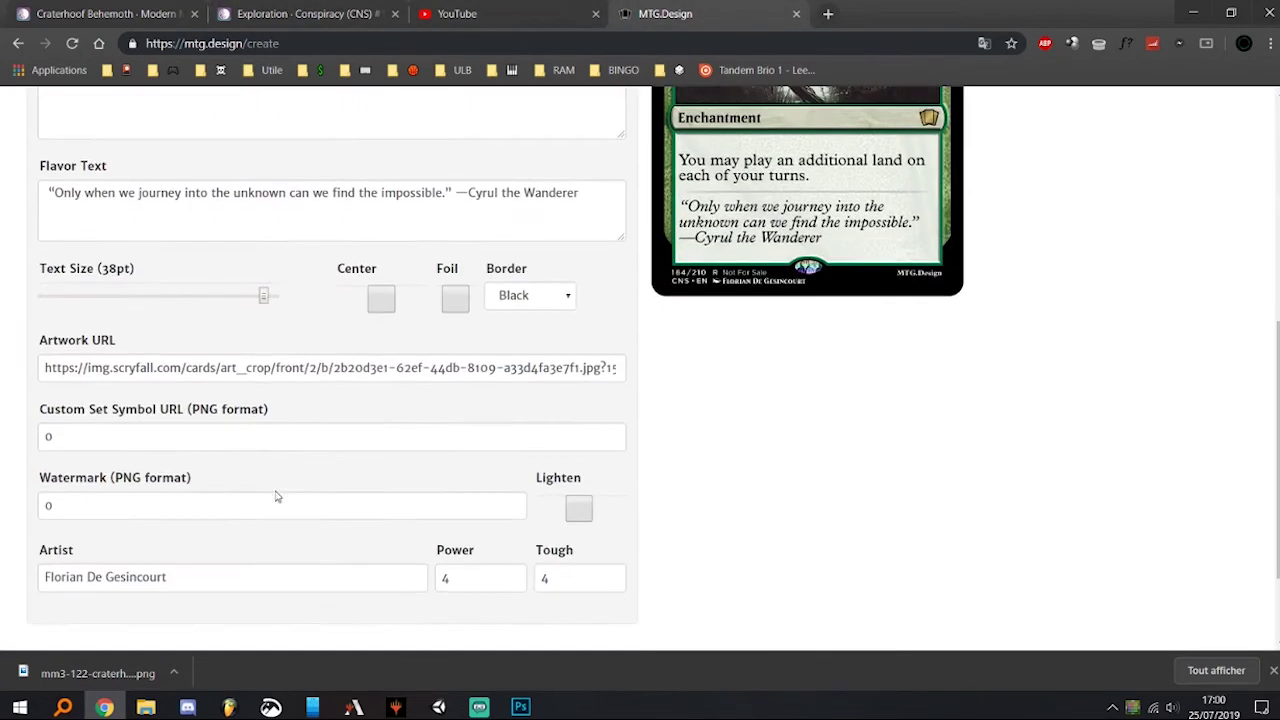
click(254, 366)
key(ctrl+a)
key(ctrl+v)
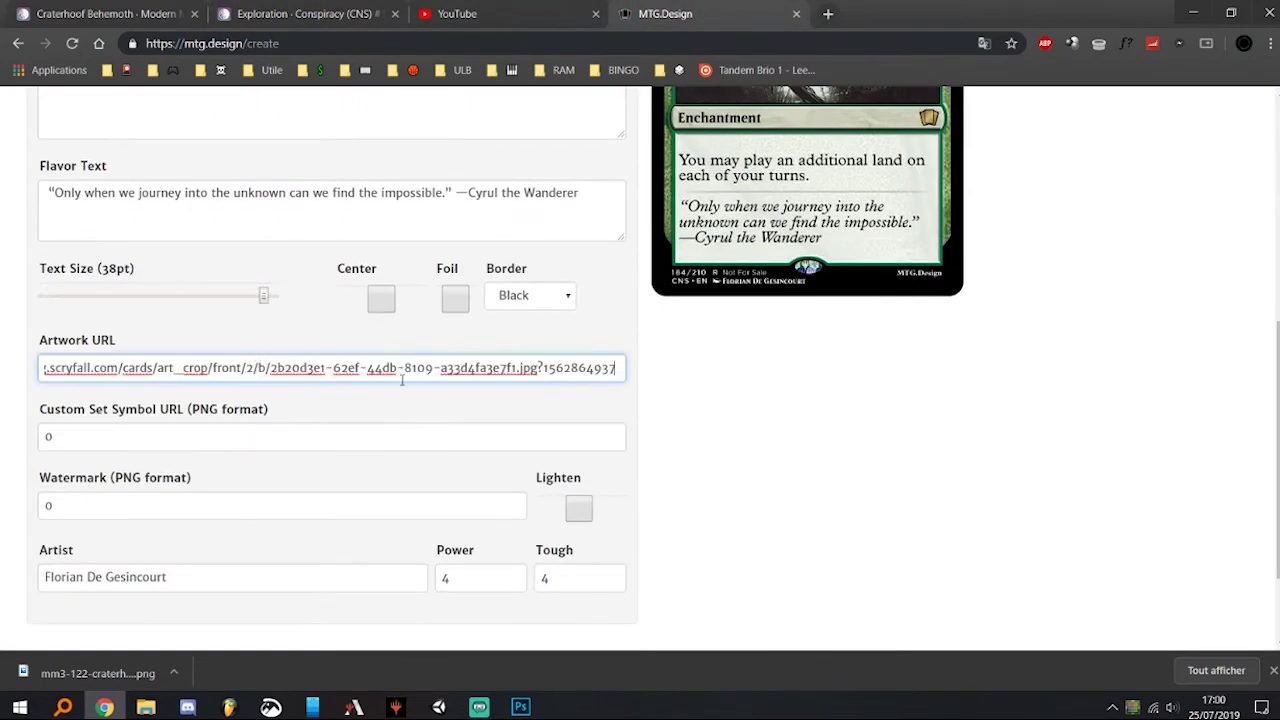
click(886, 394)
Step: Download the rendered card as Exploration (2).jpg and open it in Photoshop
scroll(900, 420, up, 5)
scroll(1005, 558, down, 10)
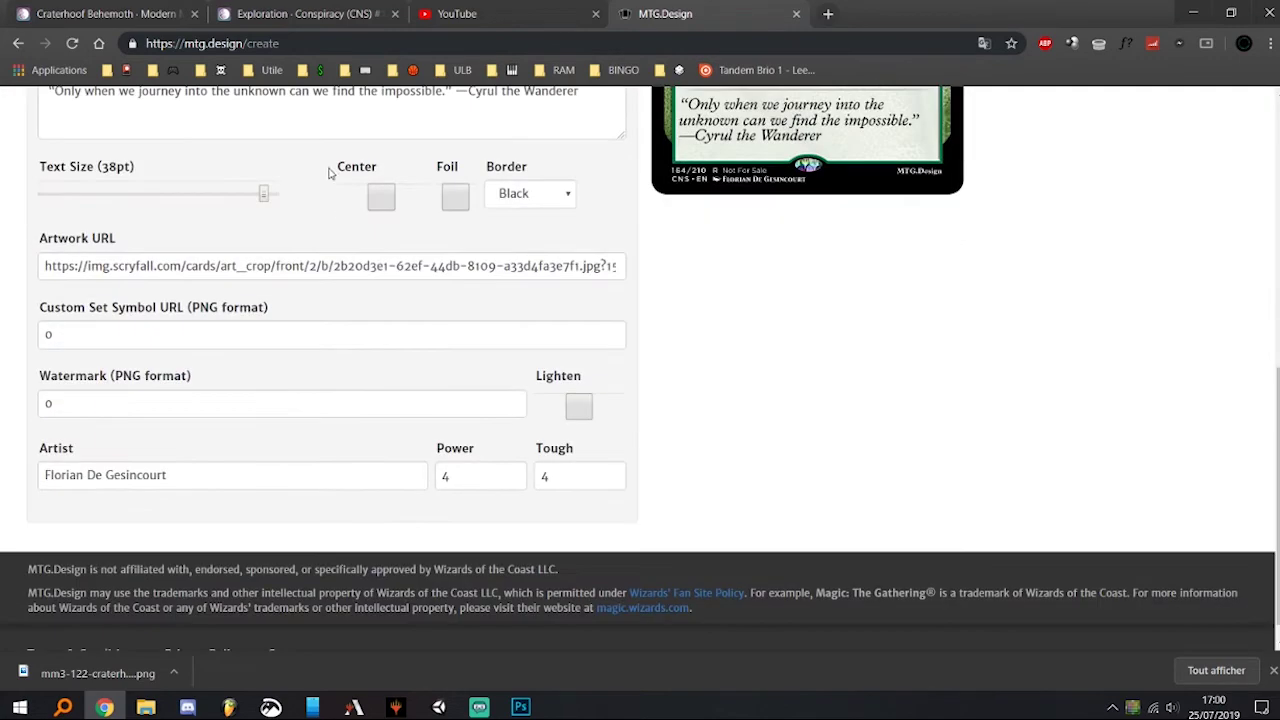
scroll(249, 428, up, 10)
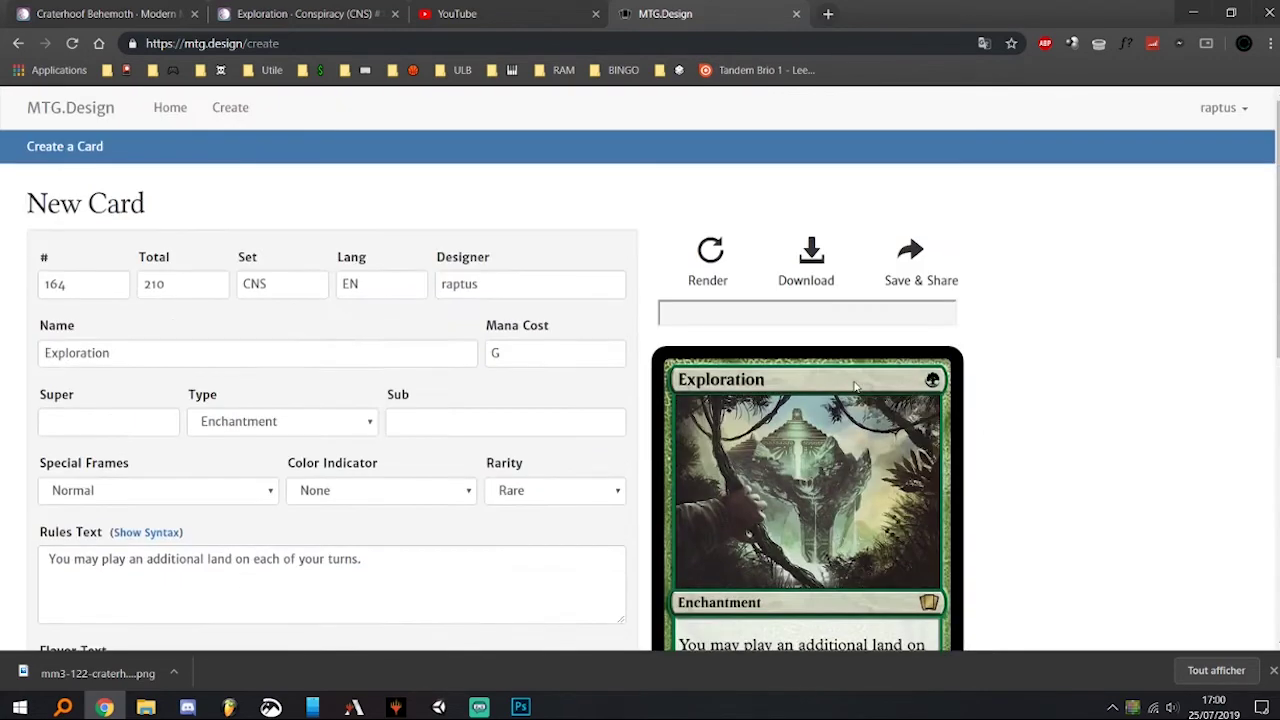
scroll(1107, 360, down, 3)
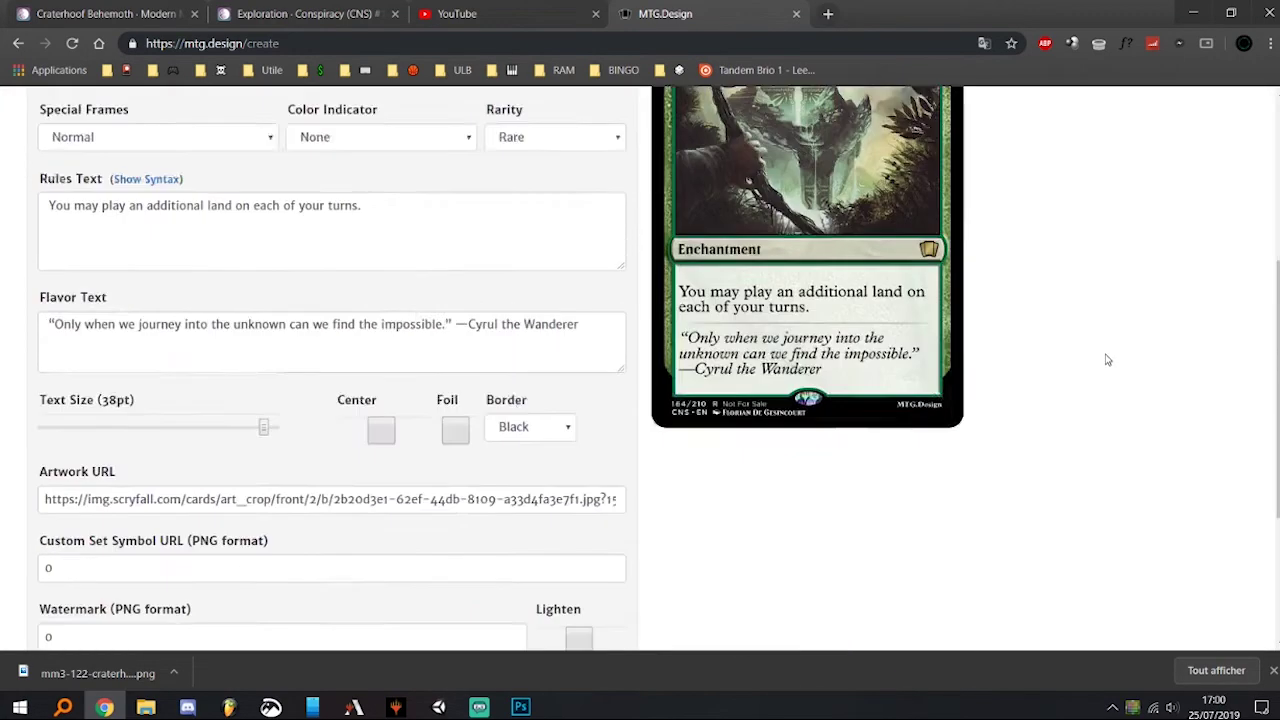
scroll(923, 563, up, 3)
scroll(915, 491, down, 3)
scroll(915, 491, up, 3)
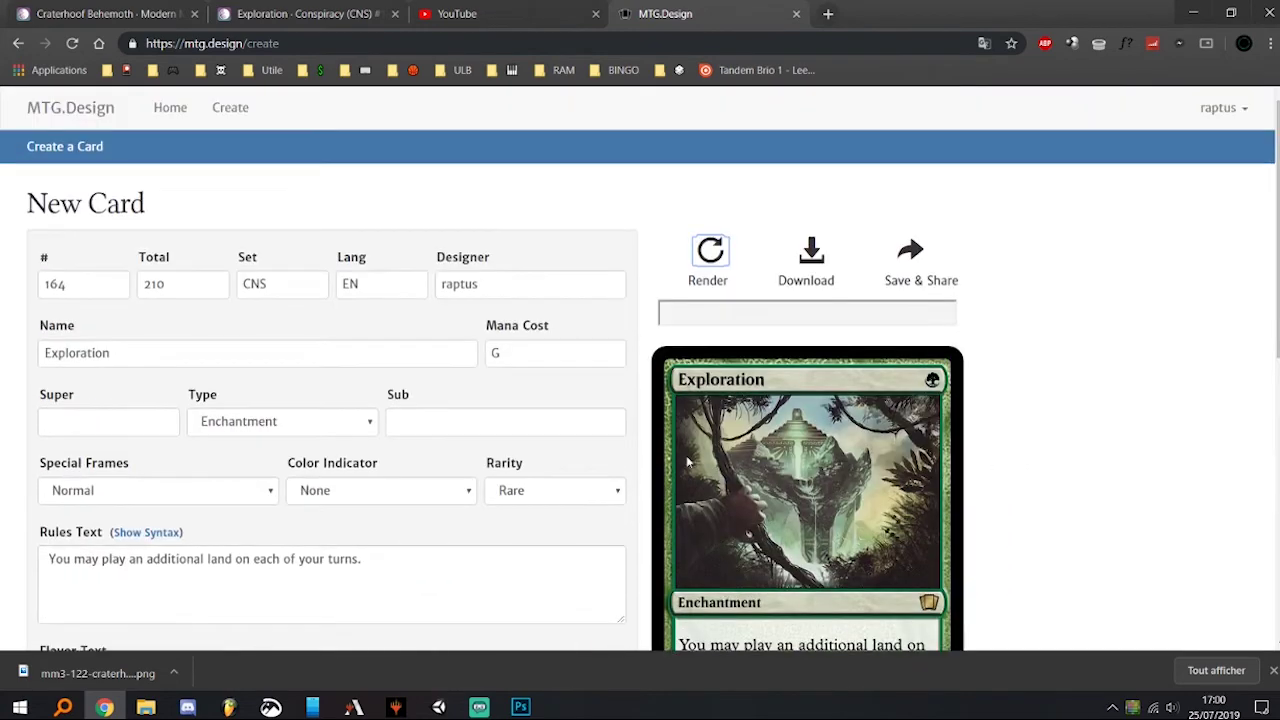
scroll(1040, 460, down, 3)
scroll(1054, 537, up, 3)
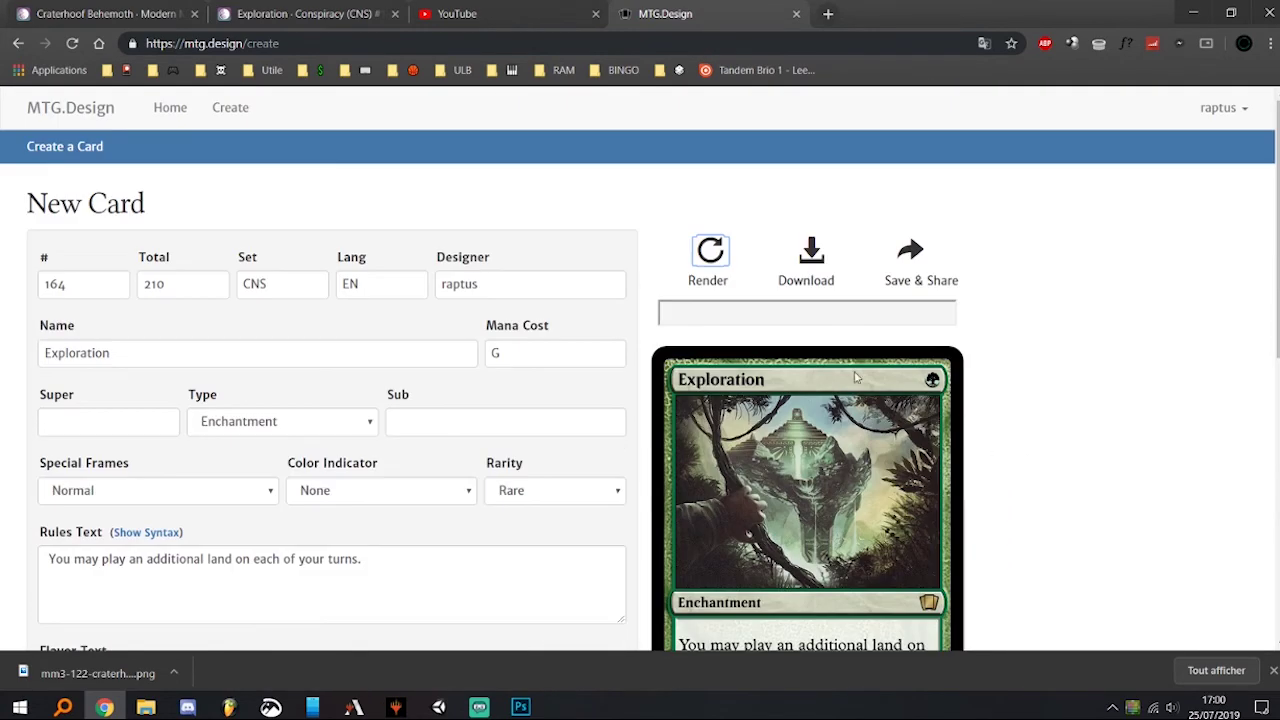
click(812, 253)
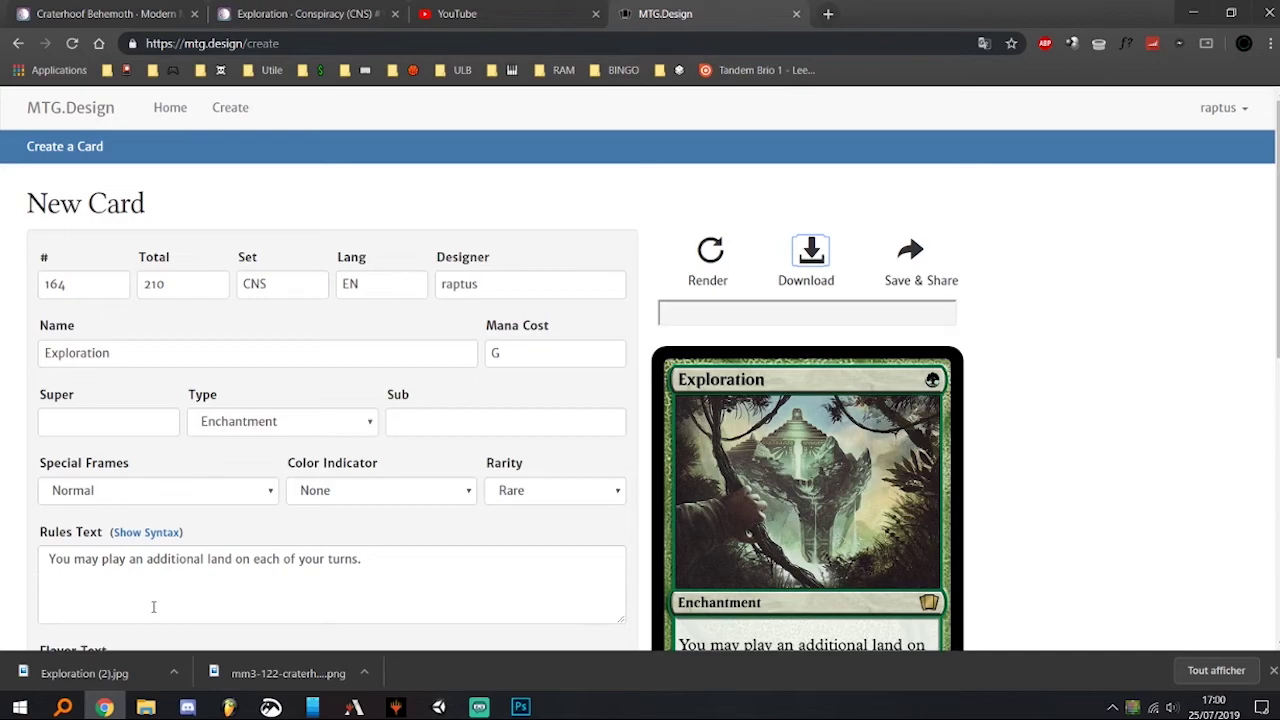
drag(84, 672, 709, 58)
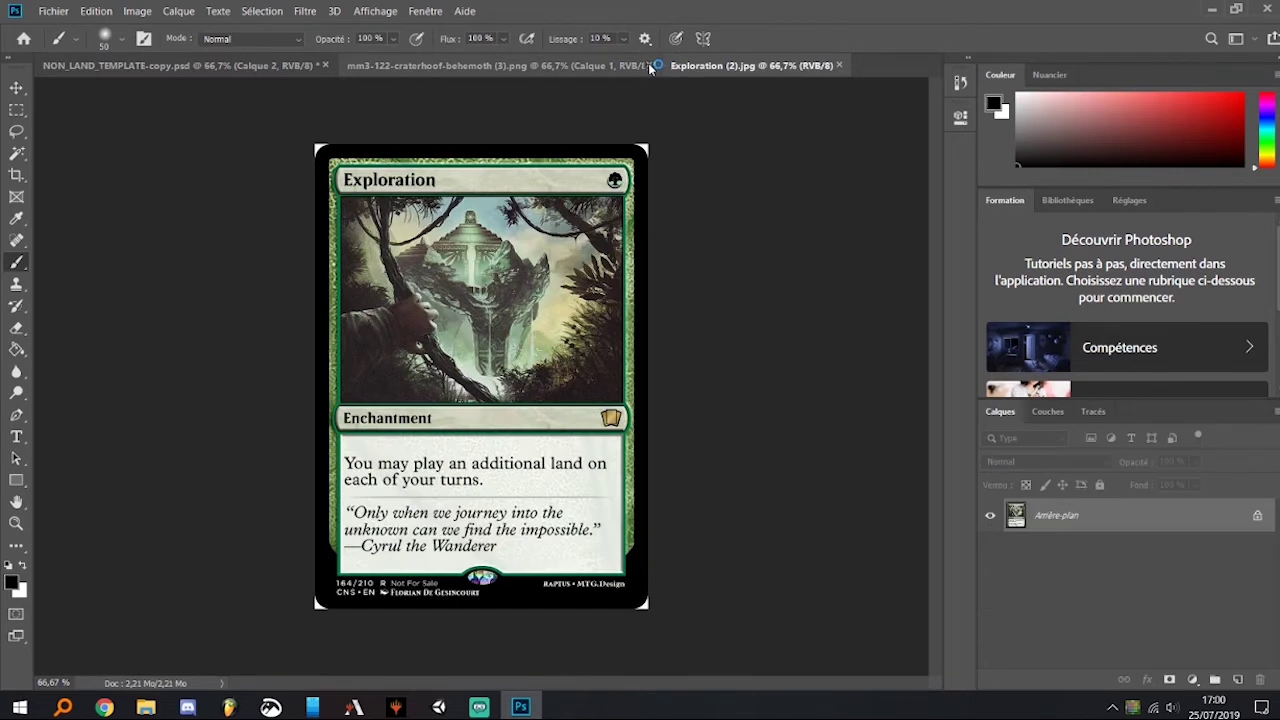
Step: Close the Craterhoof document, unlock Arrière-plan, and paste the card into the template with Calque 2 hidden
click(650, 65)
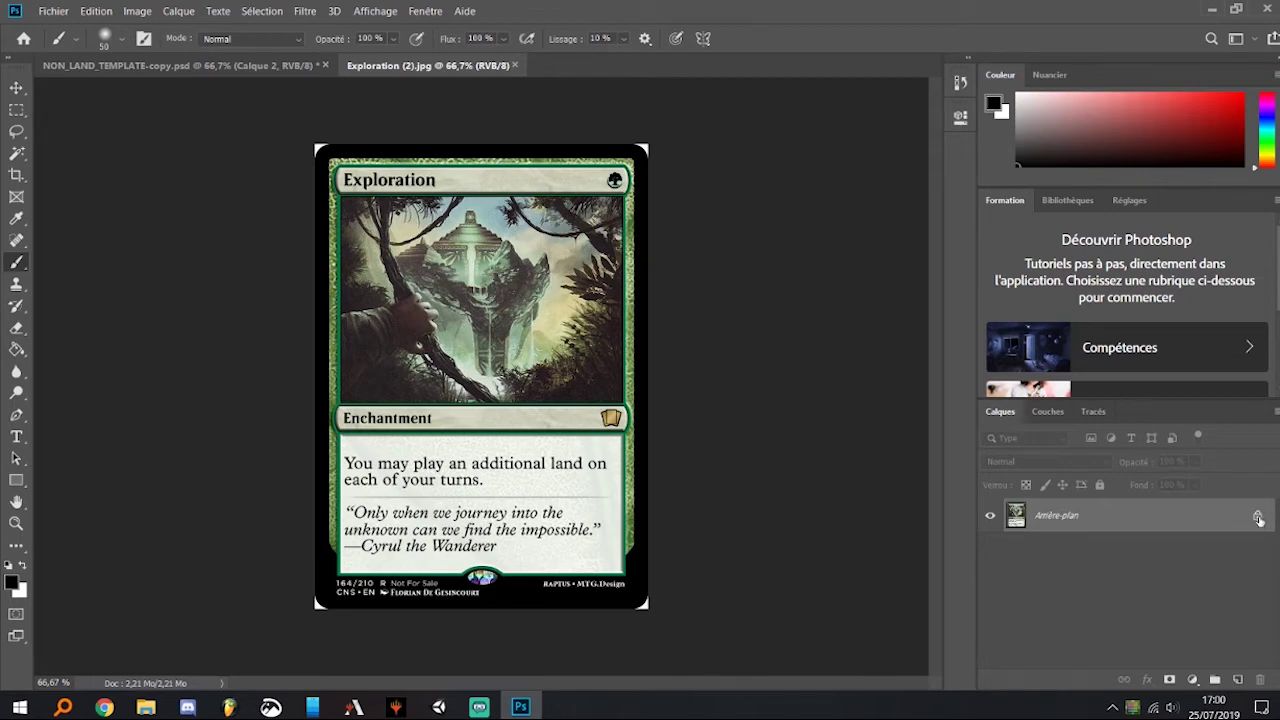
click(1258, 518)
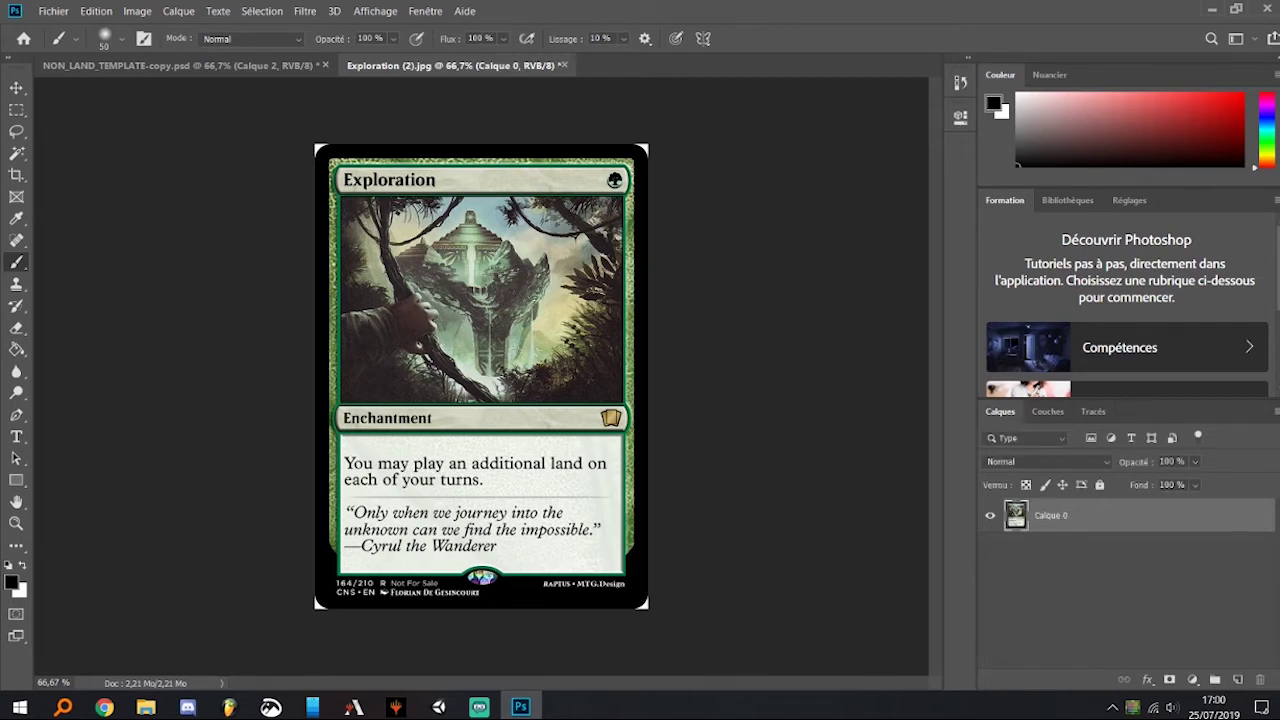
click(230, 67)
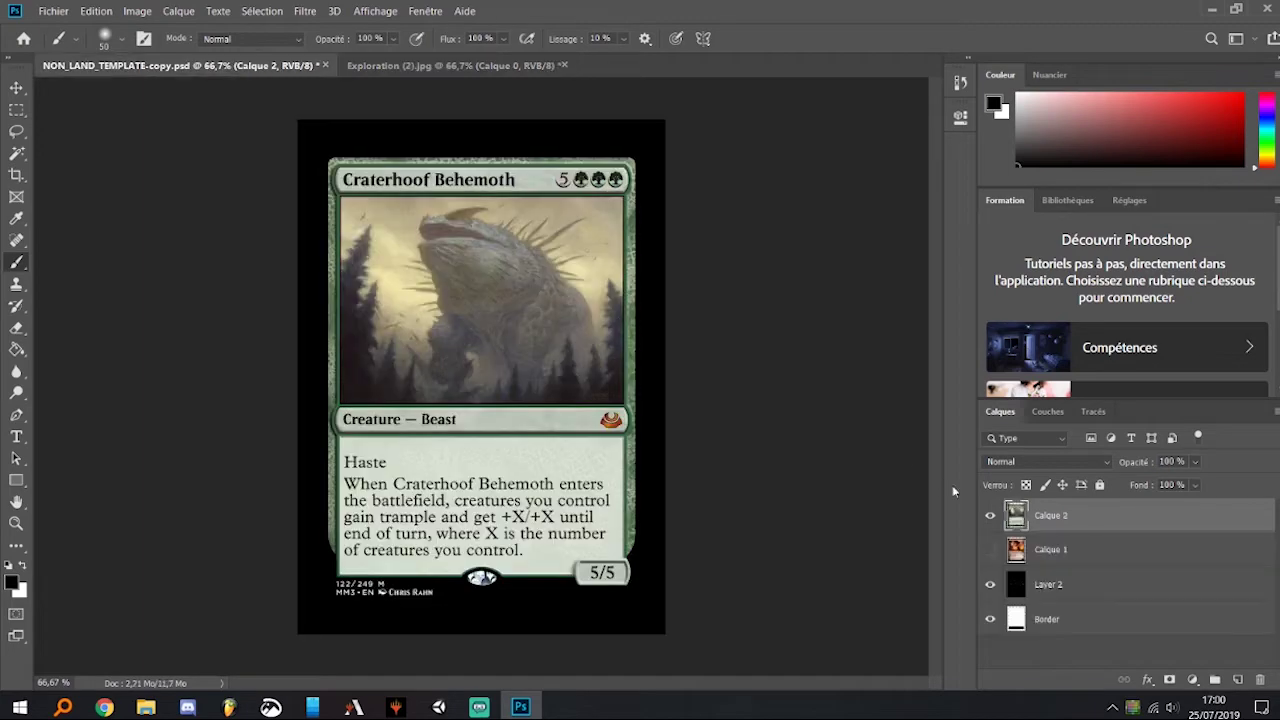
click(991, 517)
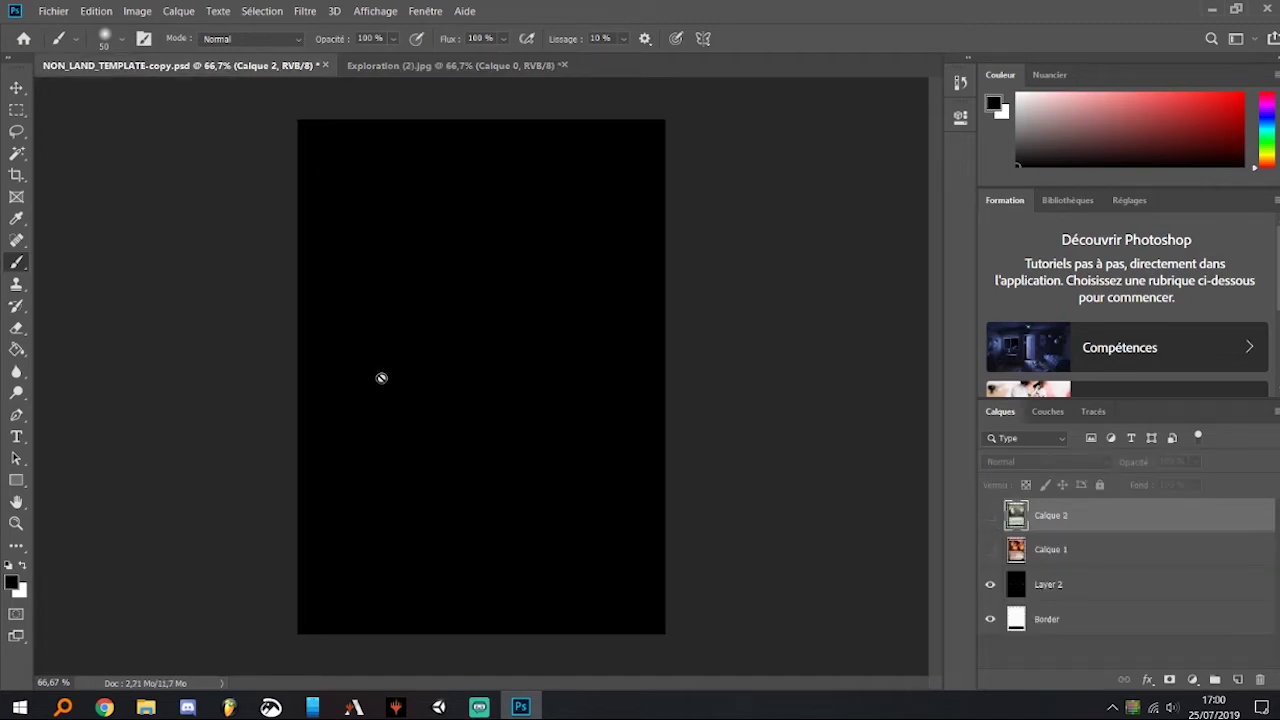
key(ctrl+v)
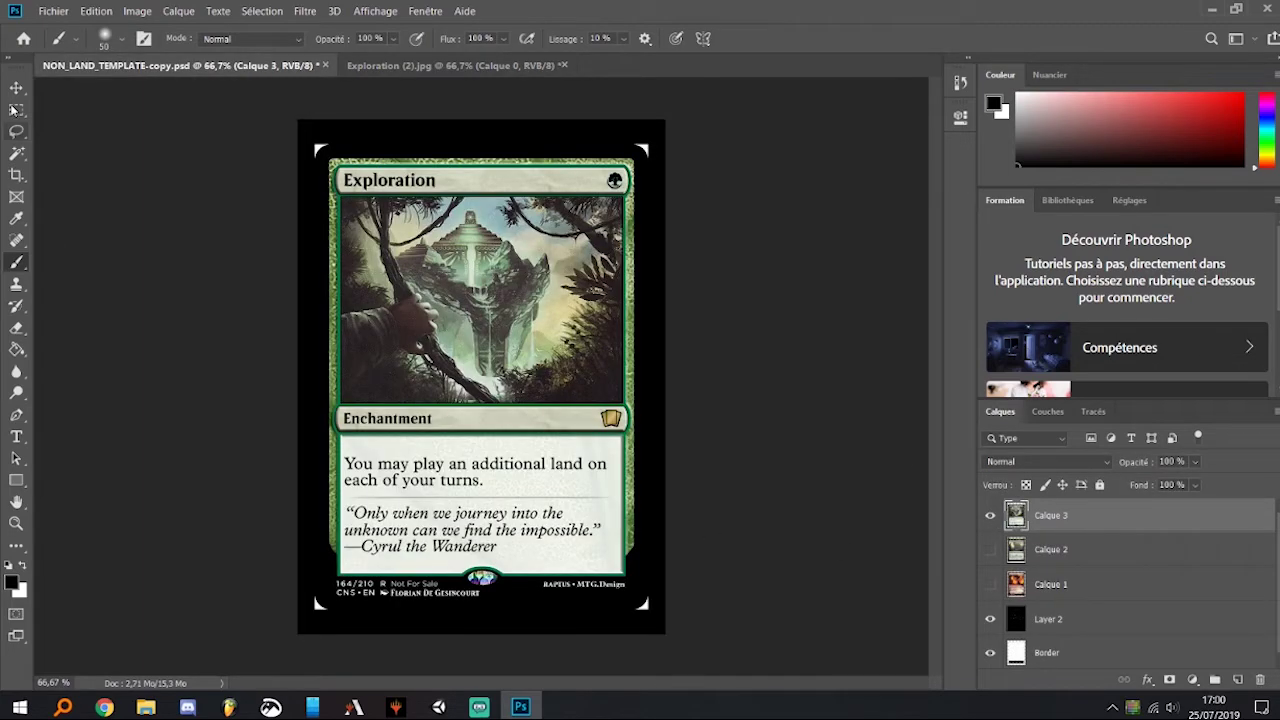
Step: Align the Exploration layer and brush the four white corner marks black
click(16, 87)
drag(456, 270, 448, 270)
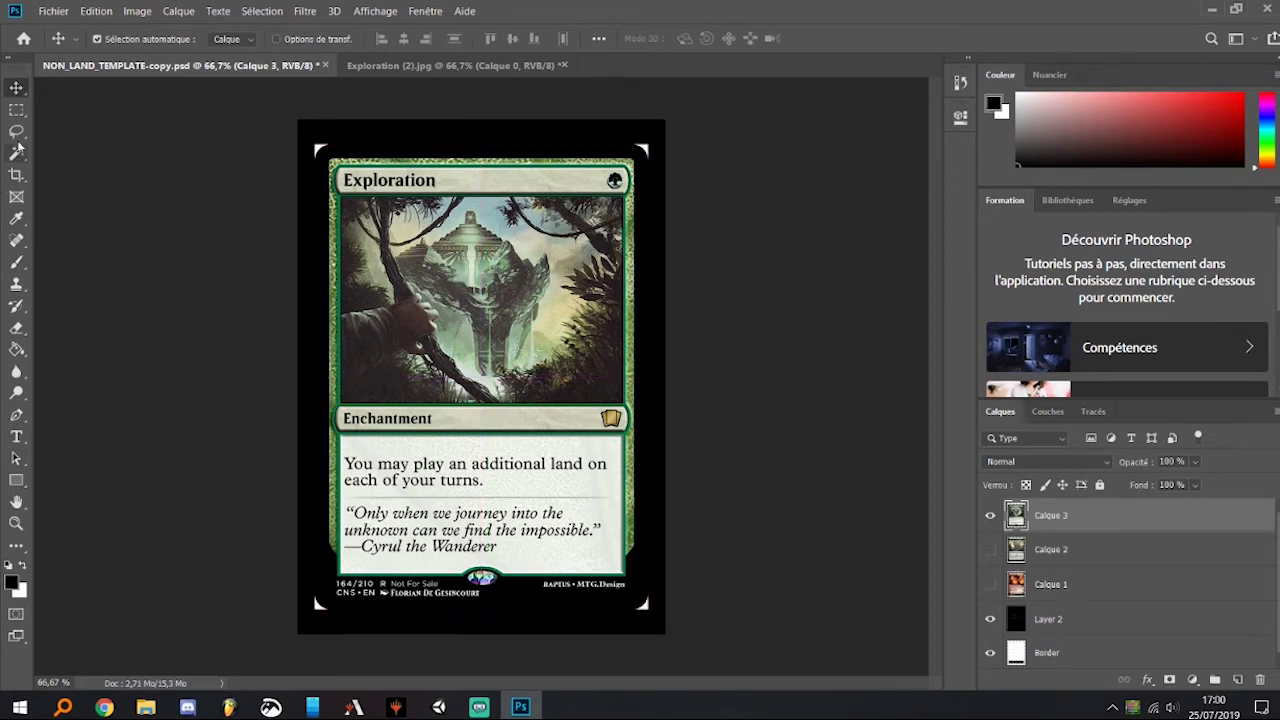
click(18, 350)
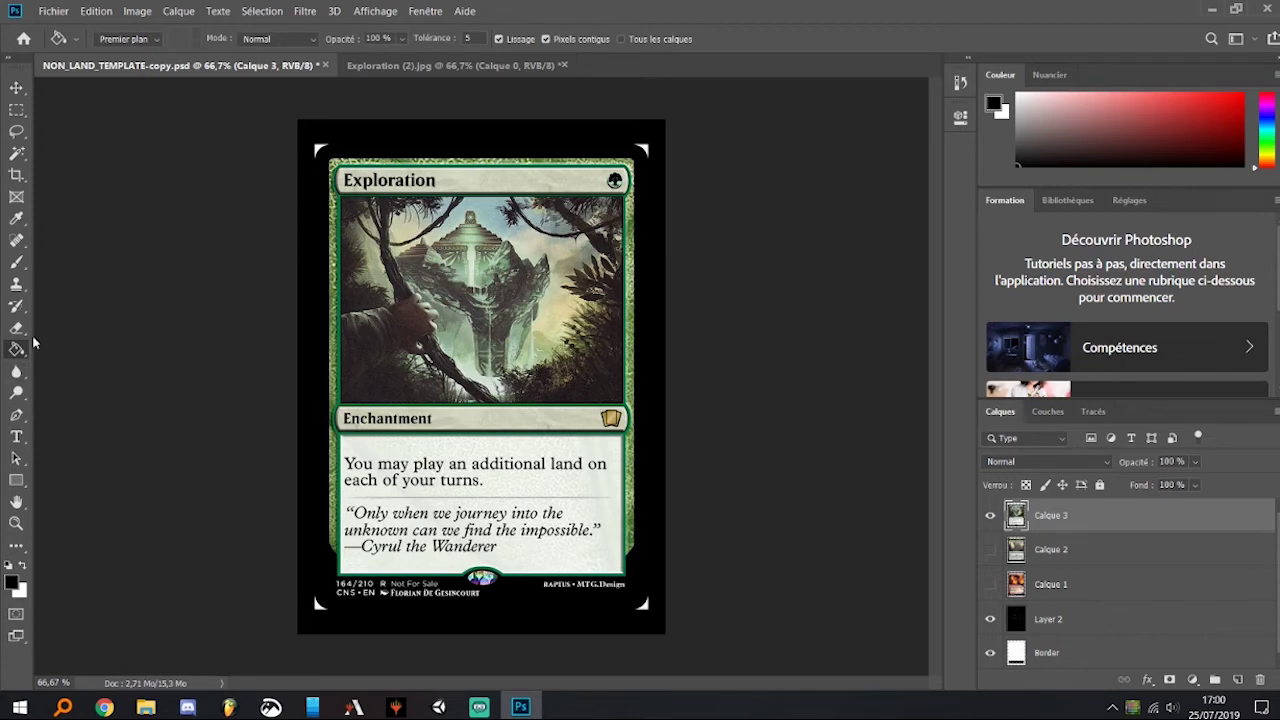
click(17, 263)
drag(312, 142, 320, 154)
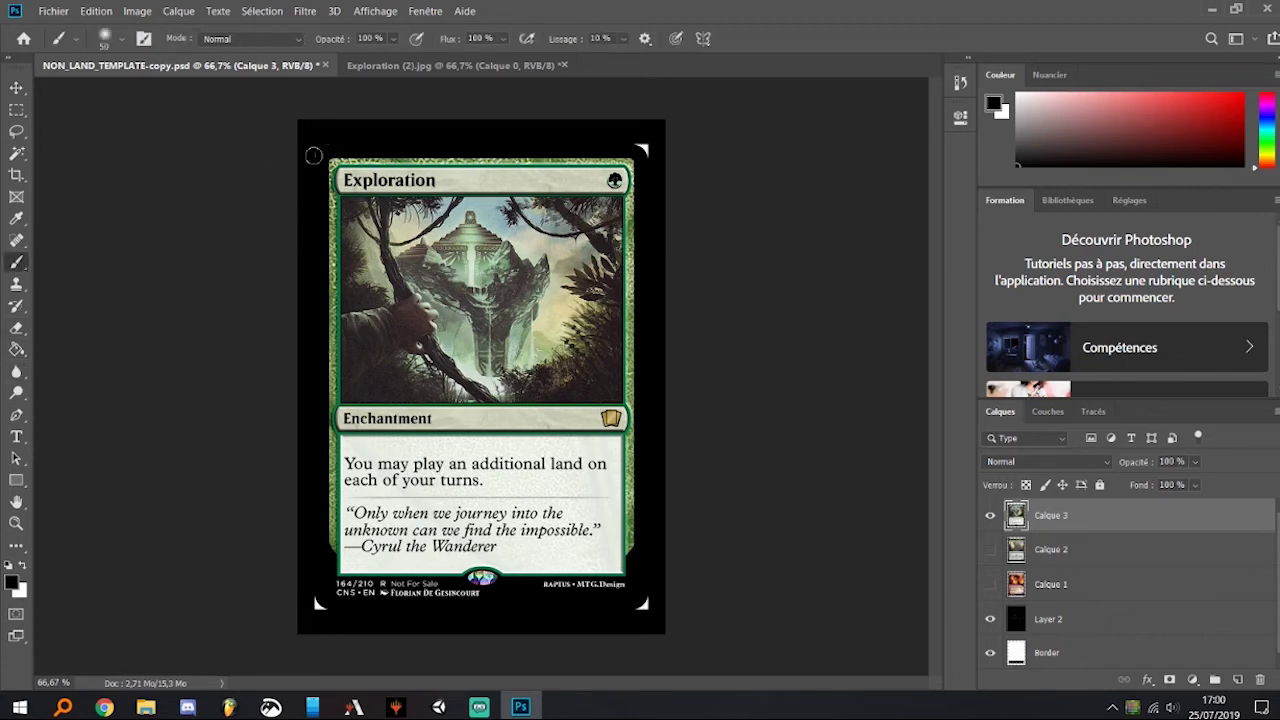
drag(634, 131, 652, 155)
mouse_move(642, 596)
mouse_down()
mouse_move(646, 606)
mouse_move(656, 590)
mouse_up()
drag(325, 620, 316, 600)
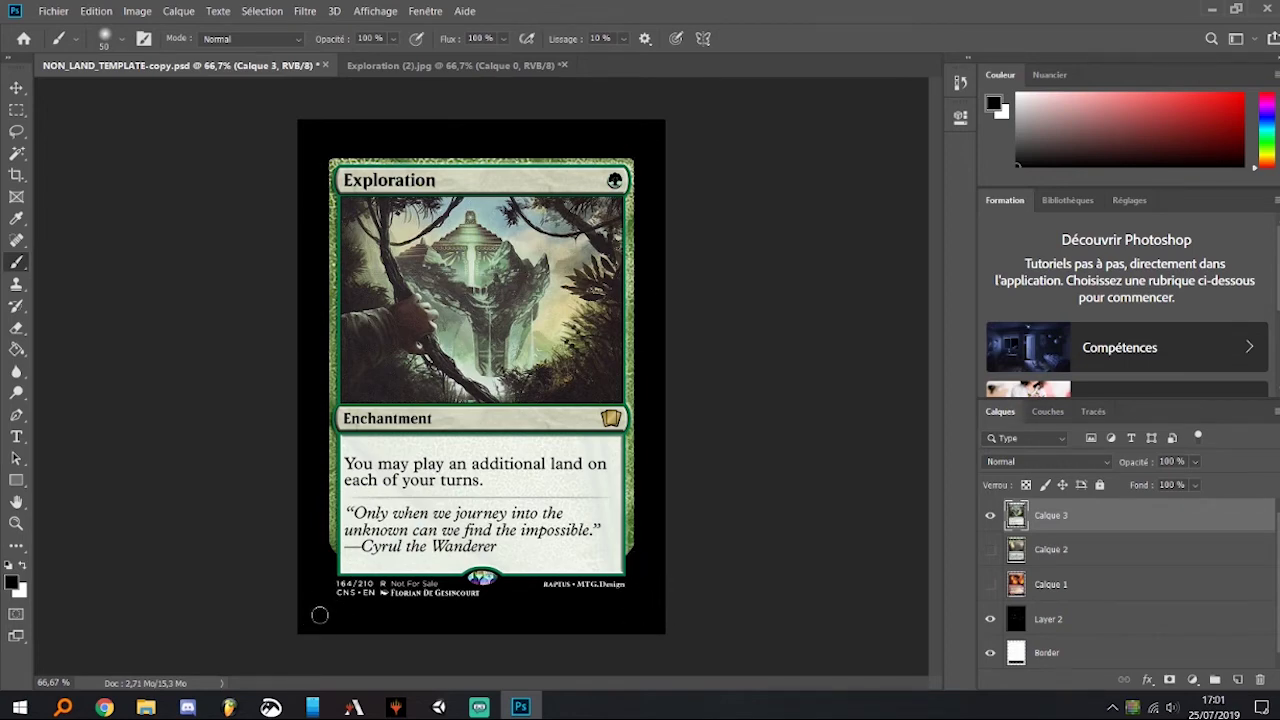
Step: Marquee the credit text at the bottom right, brush it black, and deselect
click(16, 110)
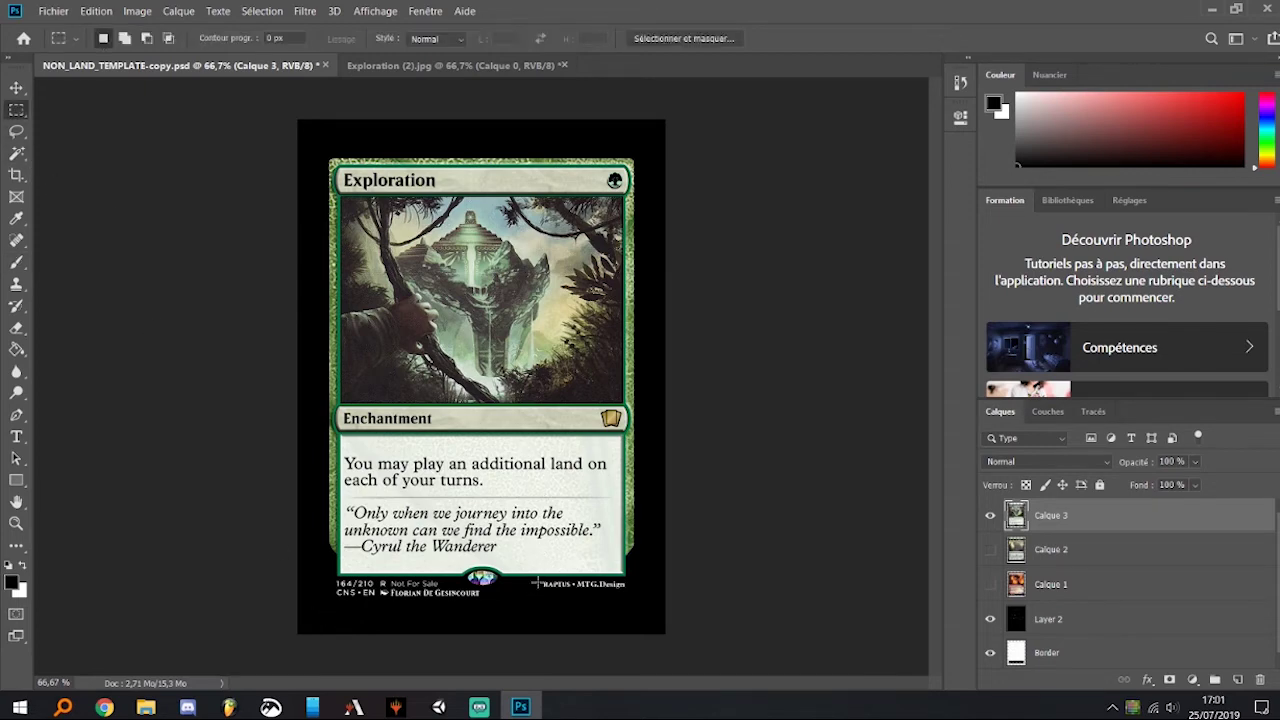
drag(536, 582, 630, 594)
click(16, 262)
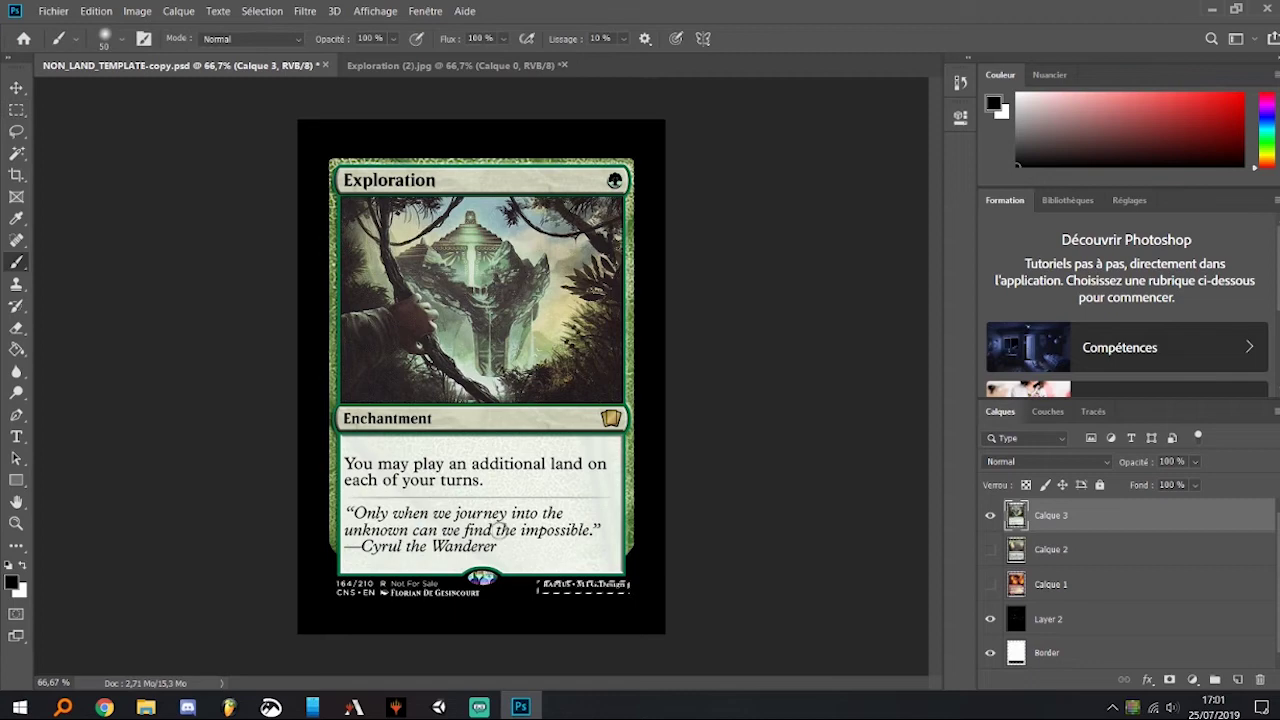
mouse_move(545, 588)
mouse_down()
mouse_move(526, 576)
mouse_move(478, 598)
mouse_up()
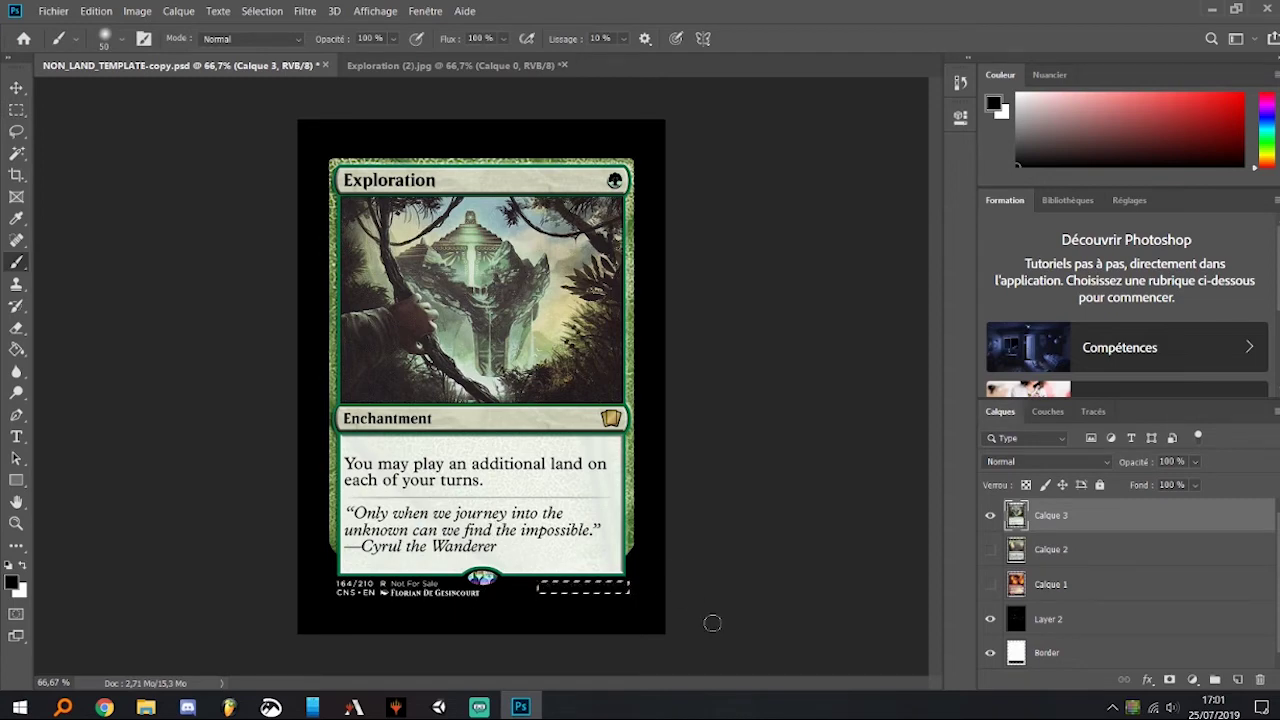
key(ctrl+d)
Step: Check the File > Export menu without exporting, then hide Calque 3 (Exploration) and show Calque 2 (Craterhoof Behemoth)
click(53, 11)
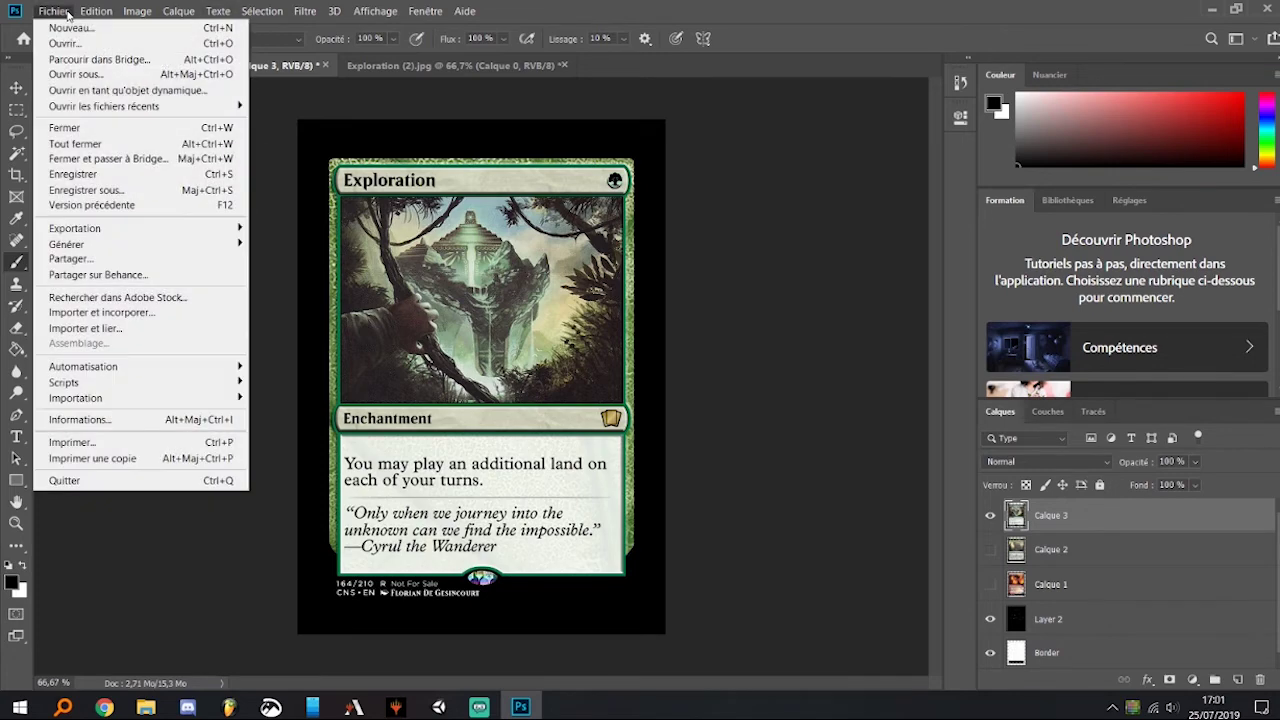
mouse_move(95, 232)
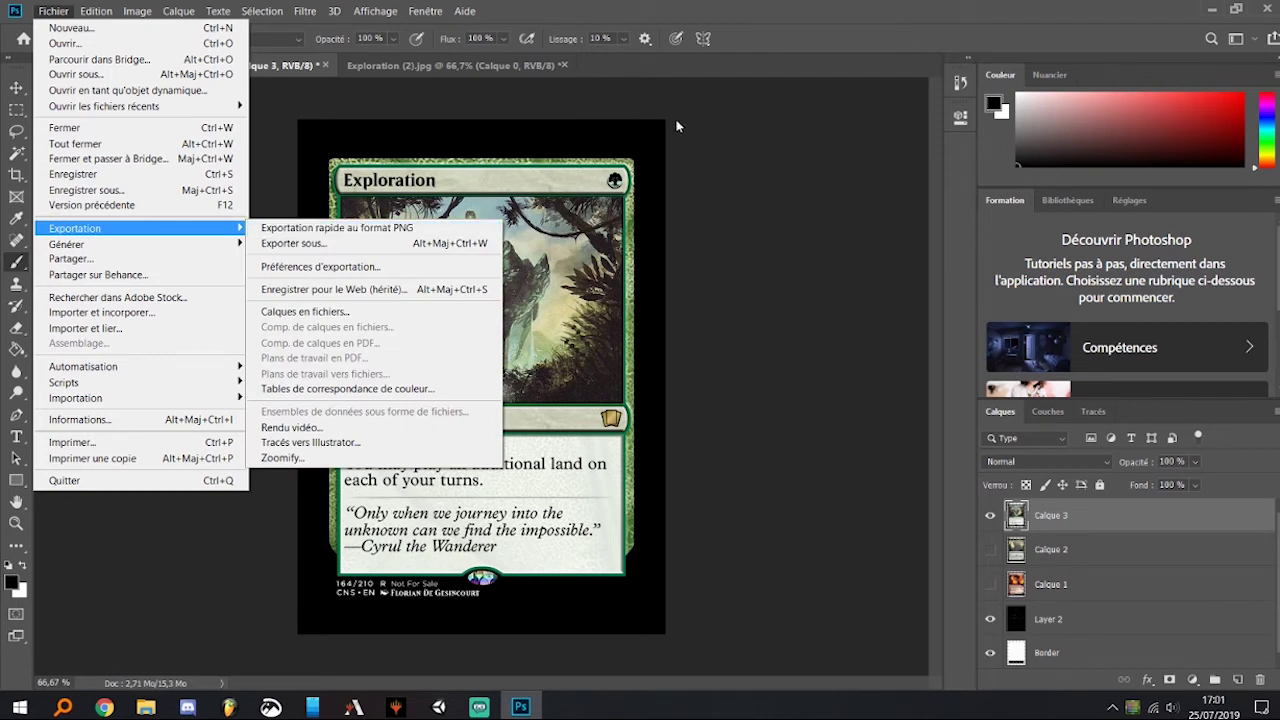
click(645, 124)
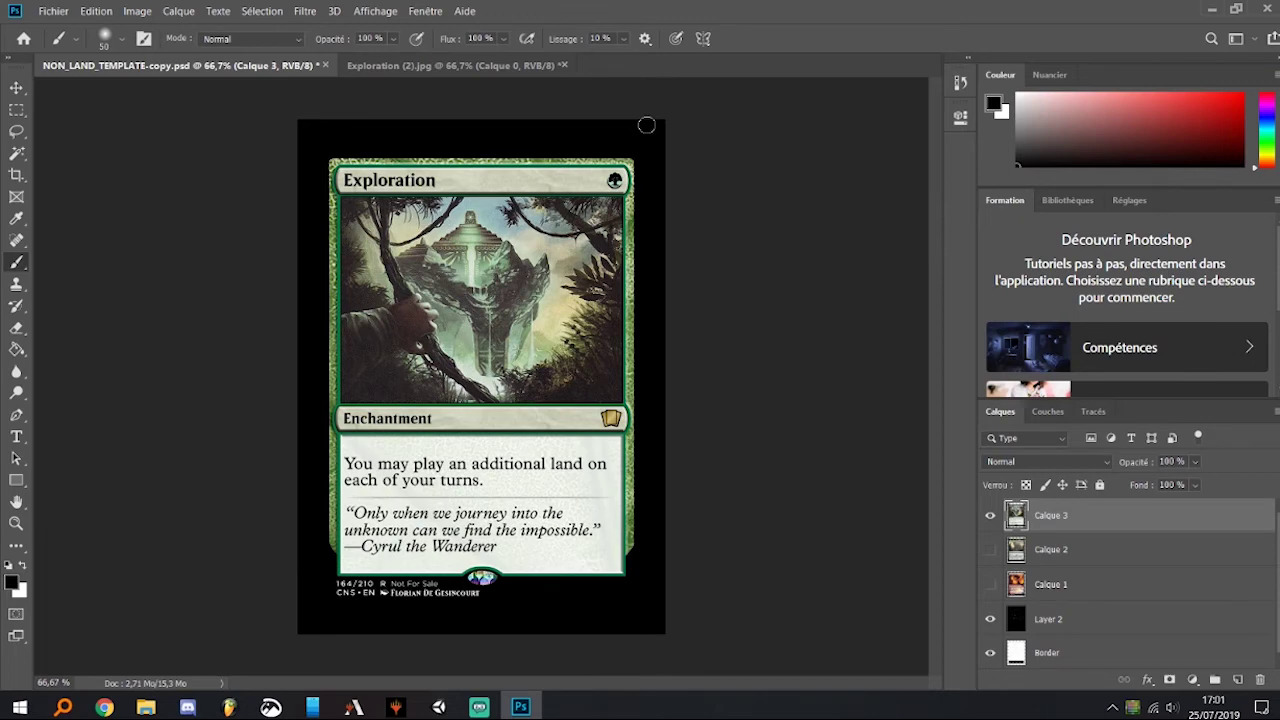
click(990, 515)
click(990, 549)
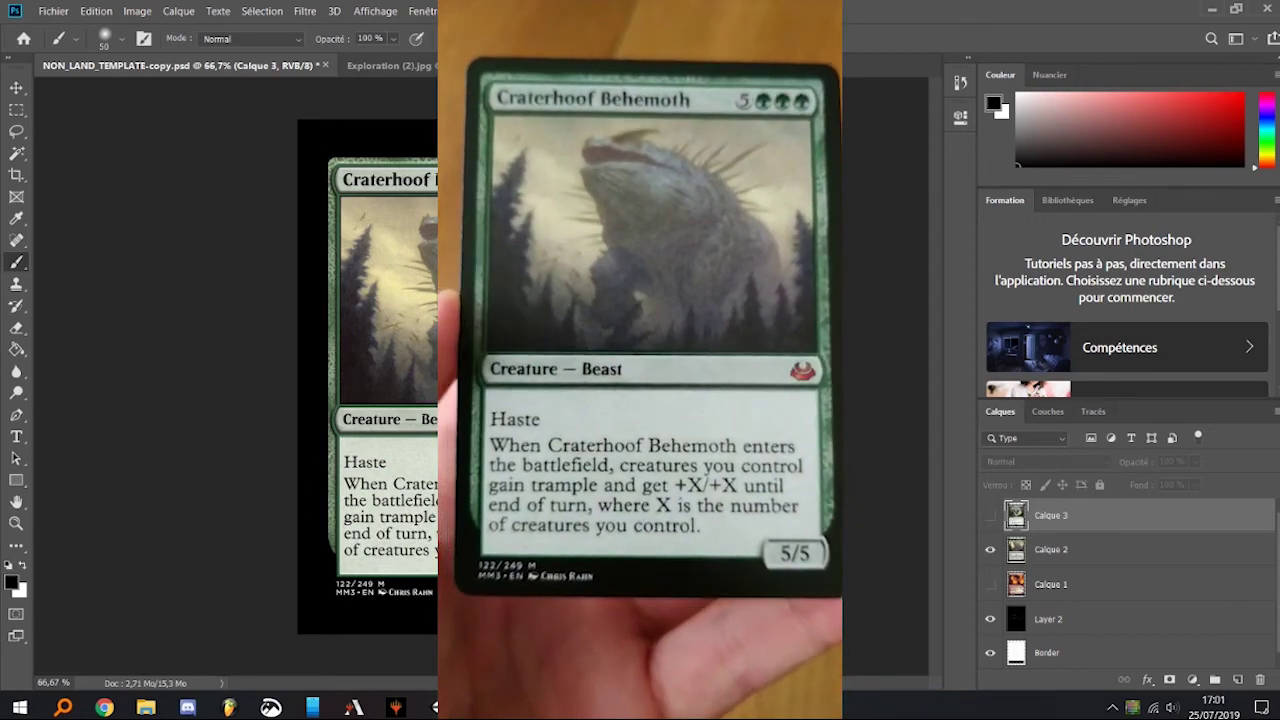
Step: Hide Calque 2 (Craterhoof Behemoth) and make Calque 3 (Exploration) visible again
click(990, 549)
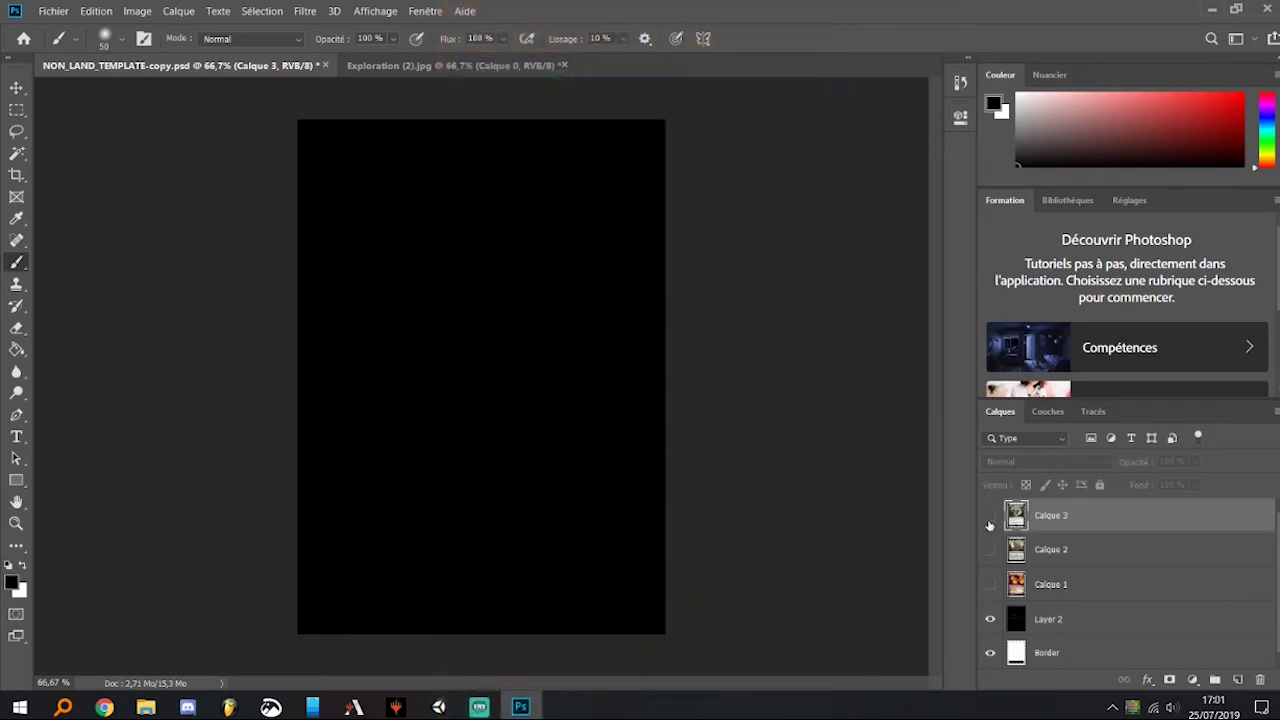
click(990, 515)
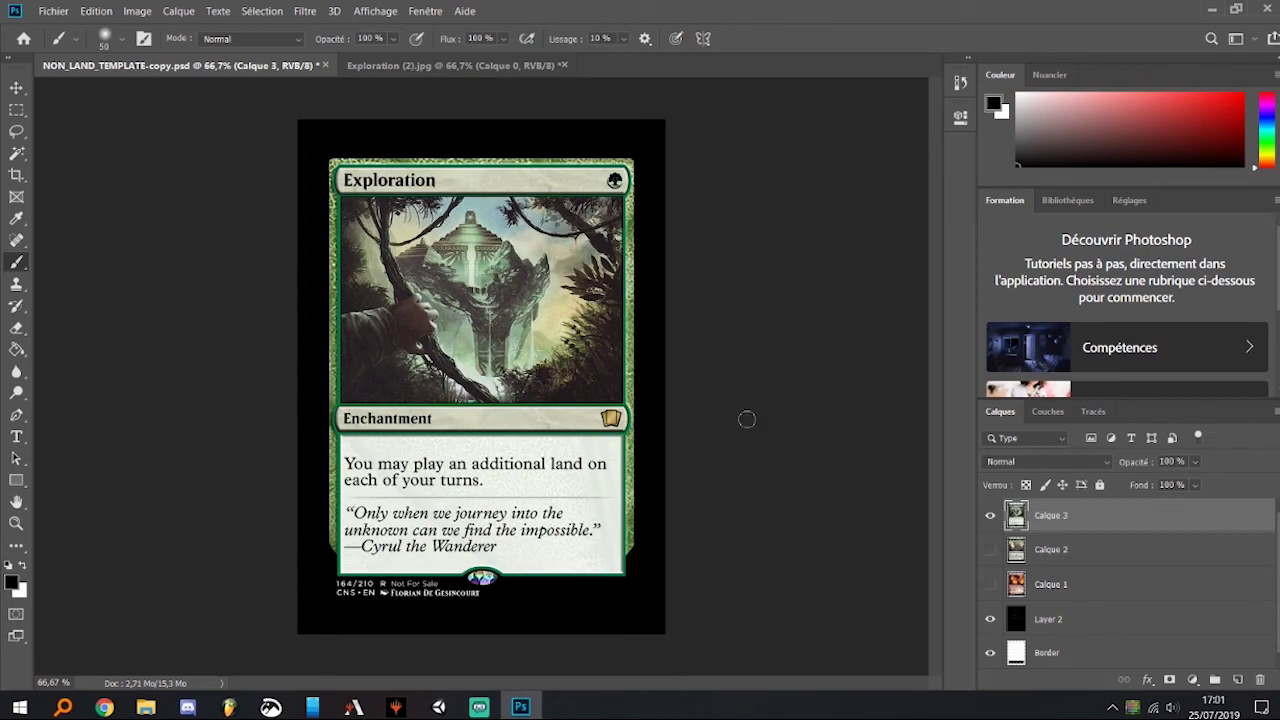